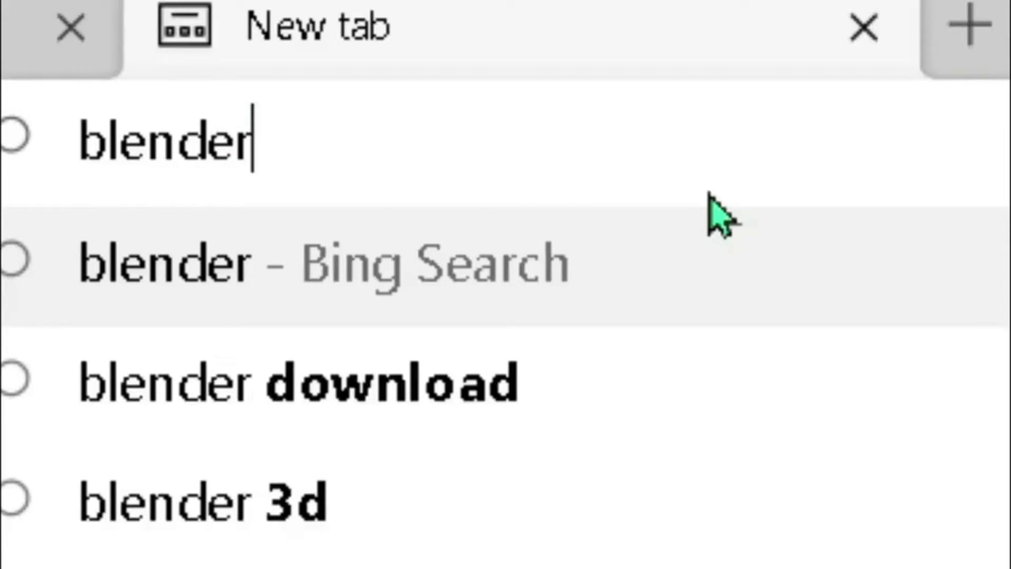
Search Bing for Blender the software and open blender.org's Blender 2.91.0 download page.
click(710, 195)
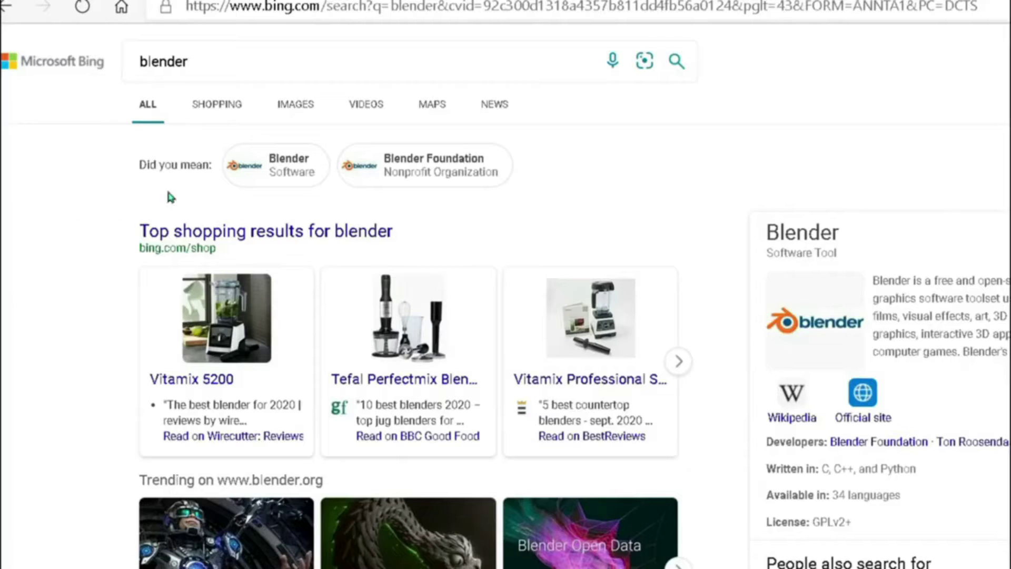
click(264, 178)
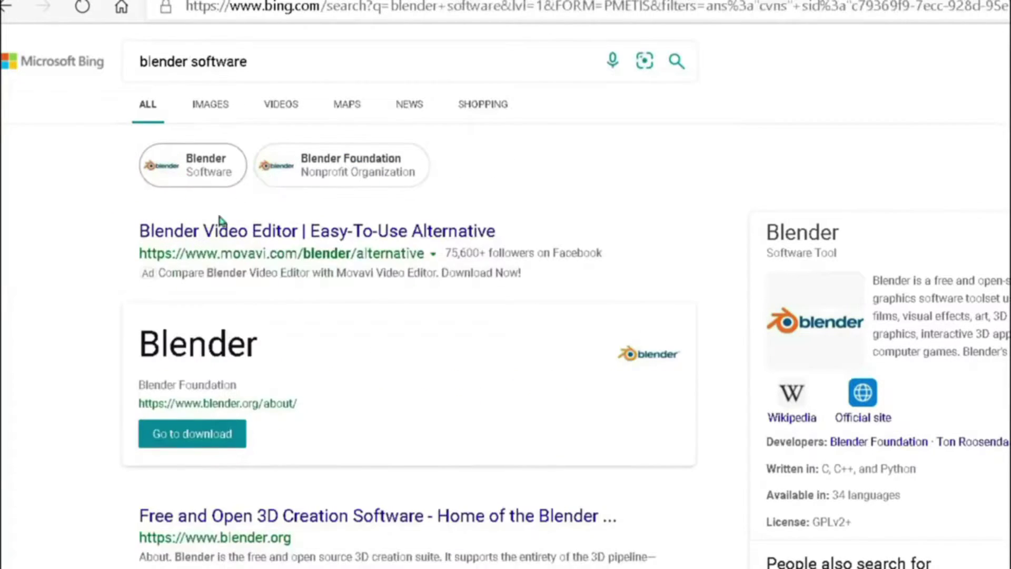
scroll(158, 363, down, 1)
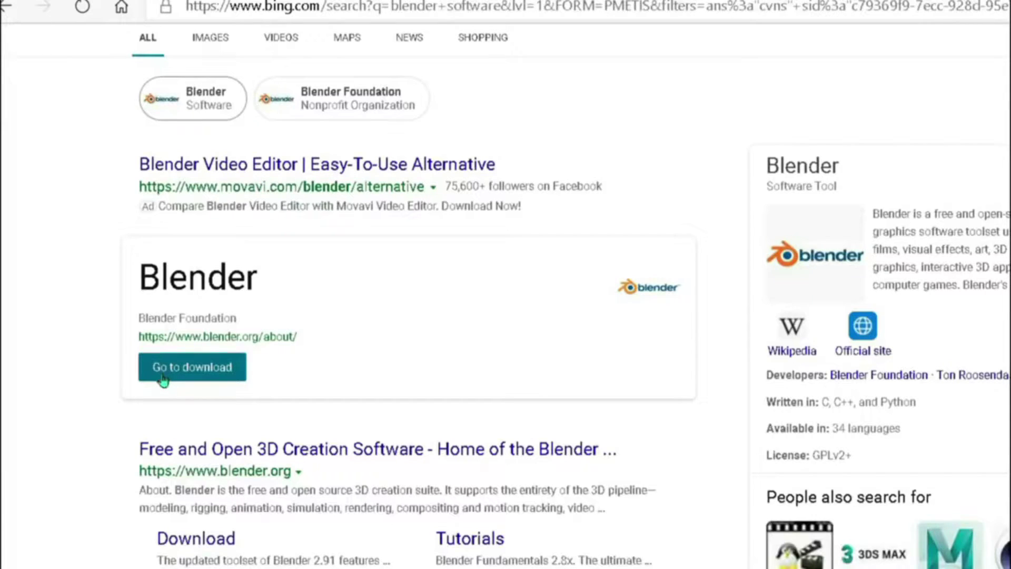
click(163, 378)
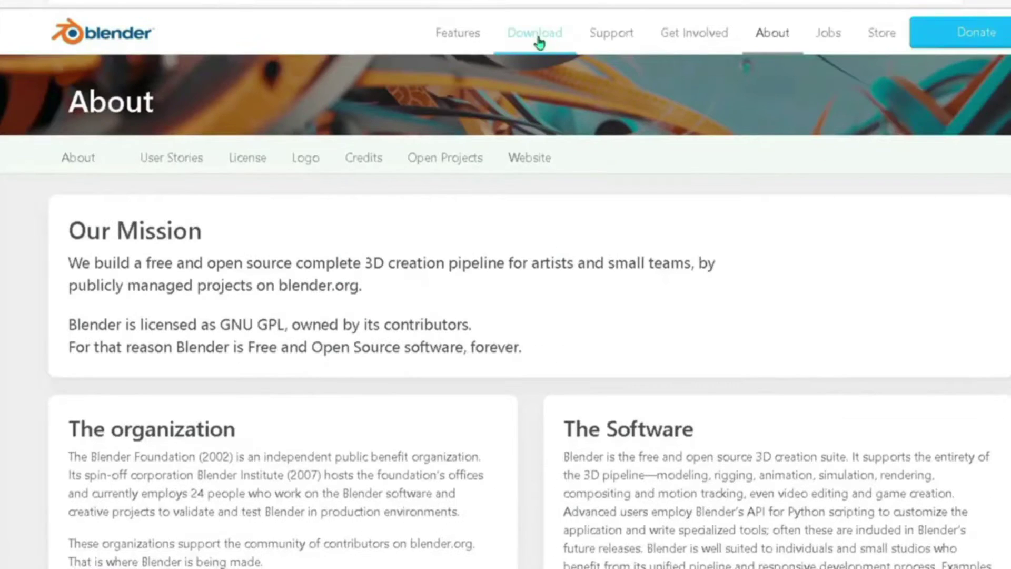
click(656, 47)
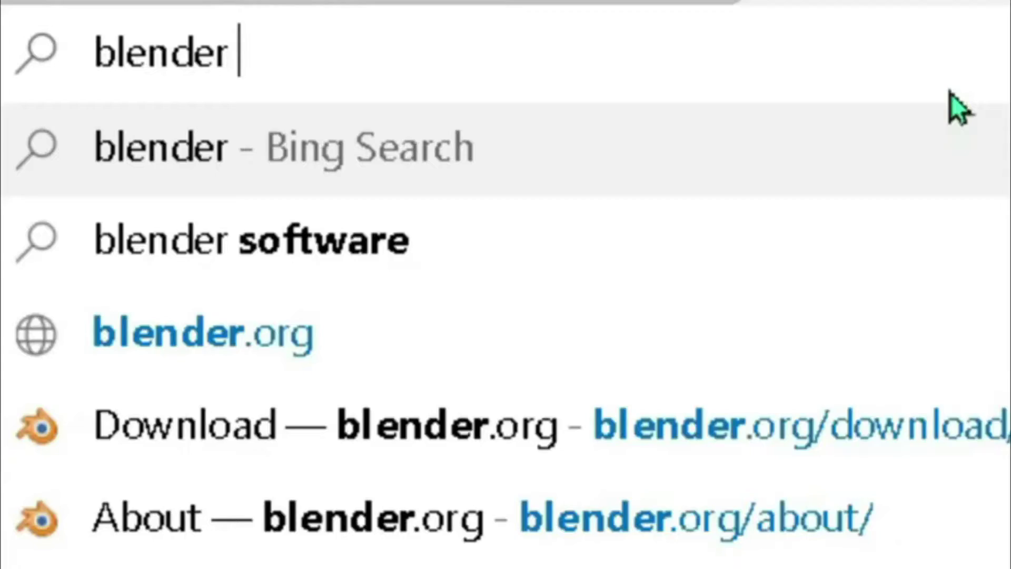
Search Bing for 'blender packs fortnite' to find videos of free Fortnite model packs.
text(pack)
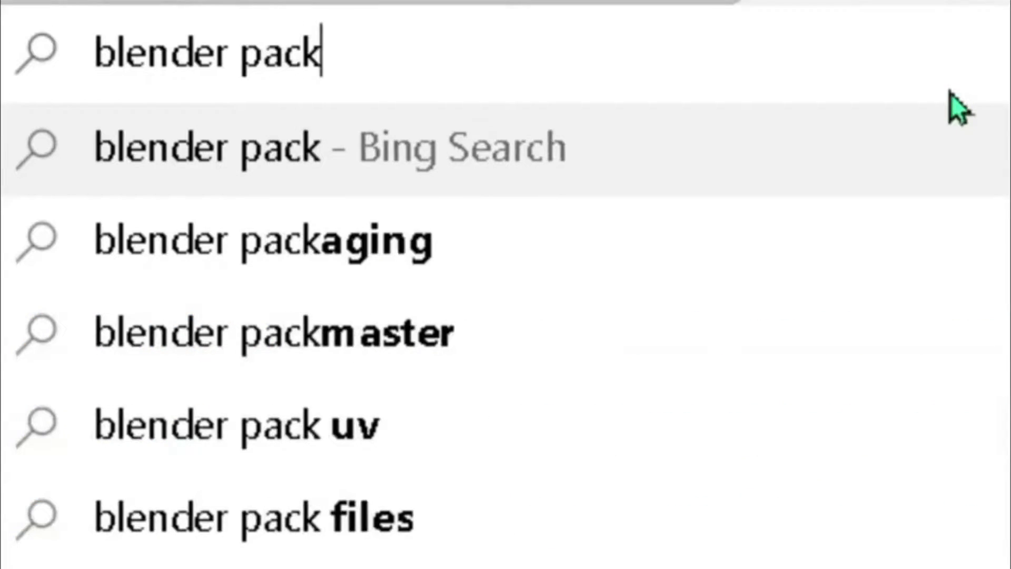
text(s fortnite)
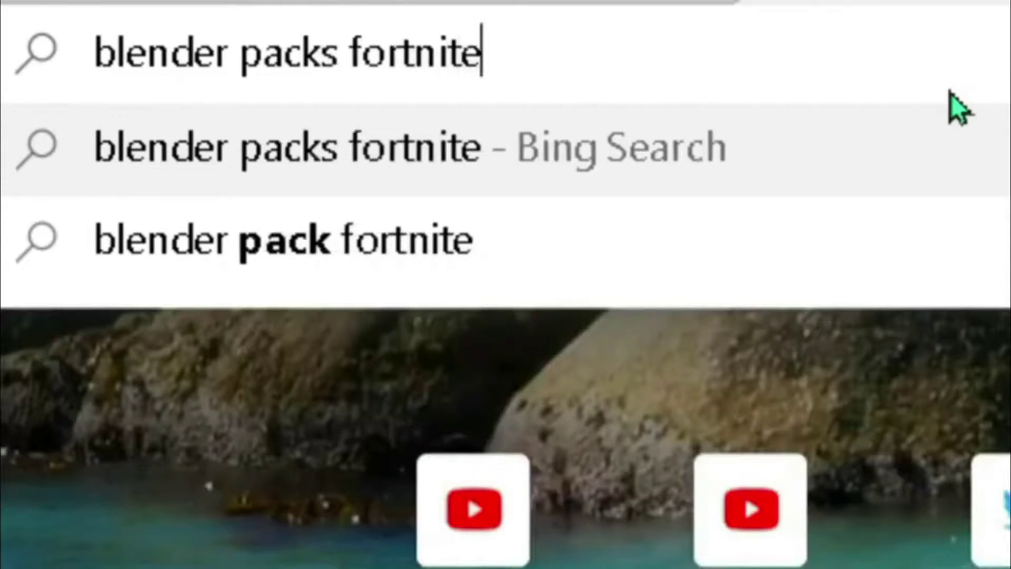
key(Return)
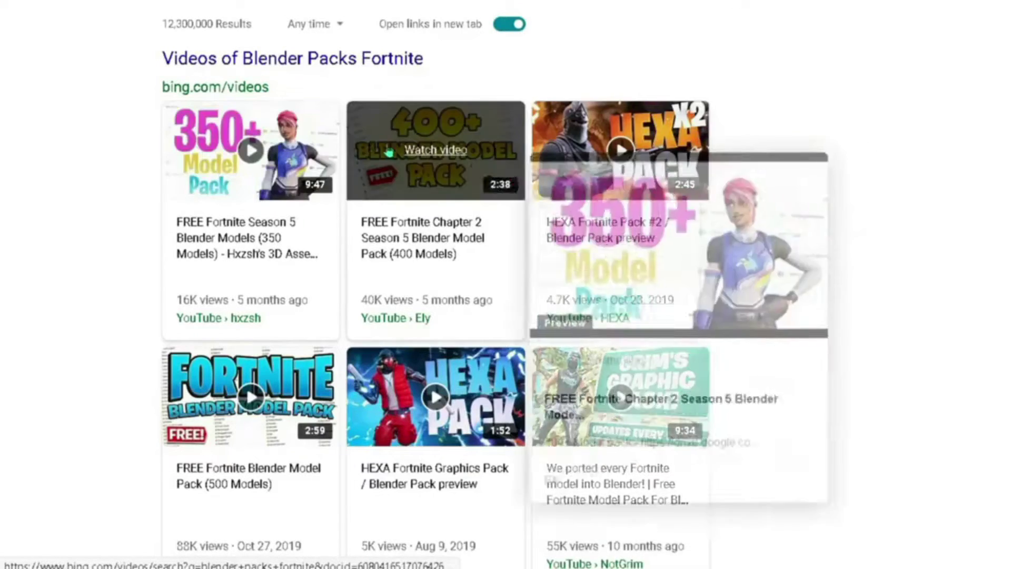
mouse_move(311, 152)
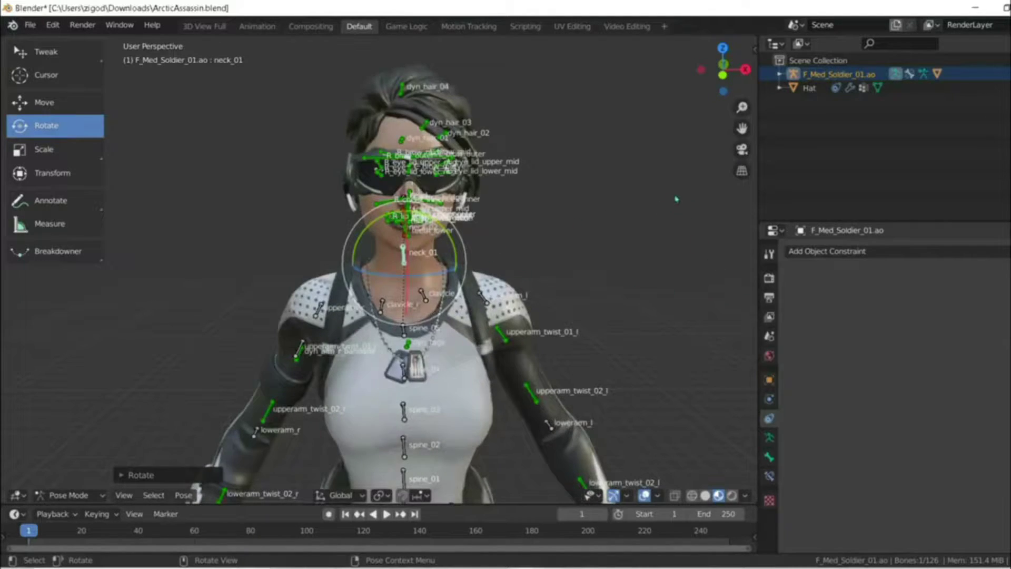
In Render Properties, switch the render engine to Cycles and set render samples to 750.
scroll(676, 199, down, 5)
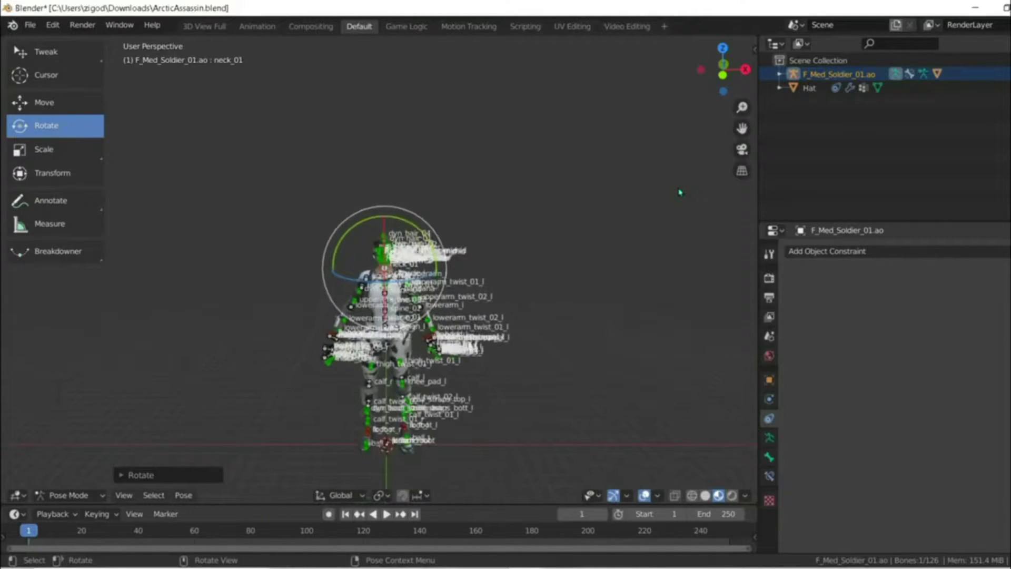
scroll(515, 239, up, 4)
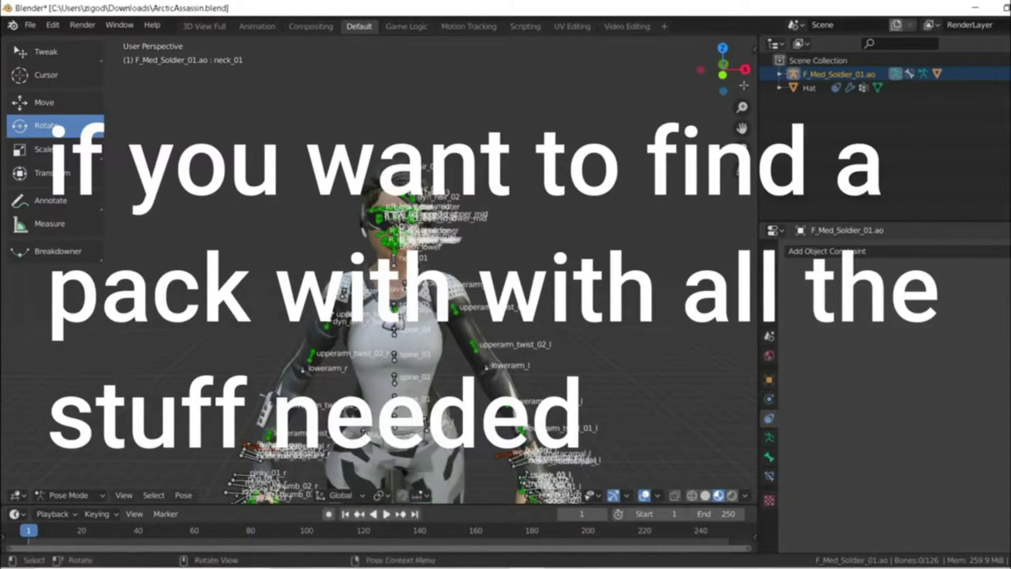
click(754, 48)
click(769, 278)
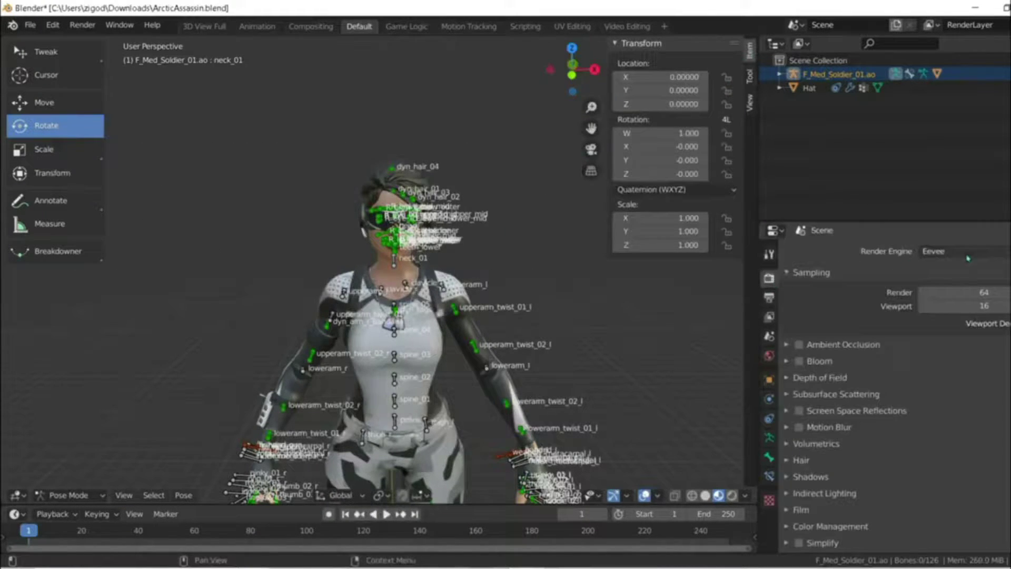
click(963, 251)
click(973, 299)
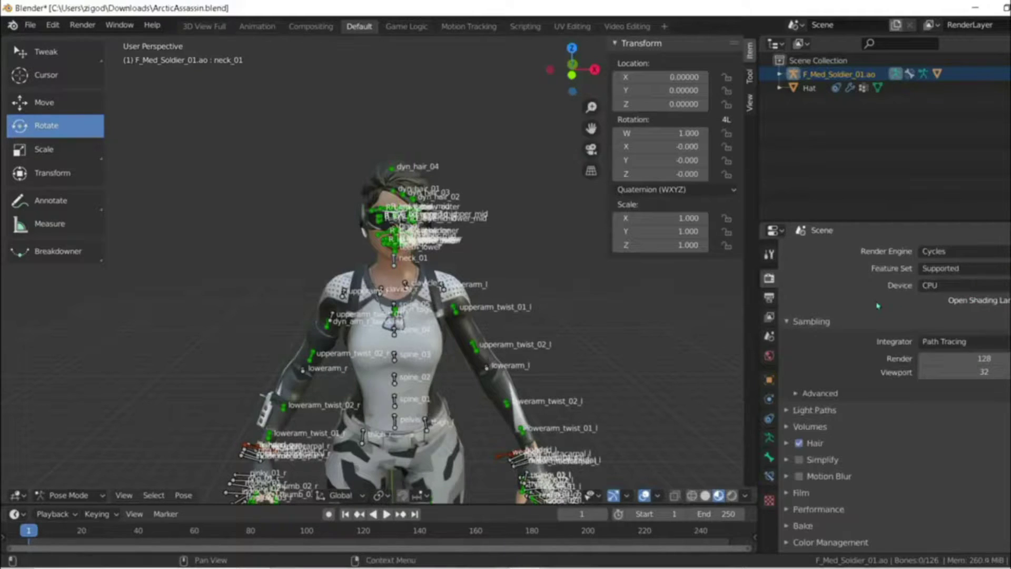
click(1003, 359)
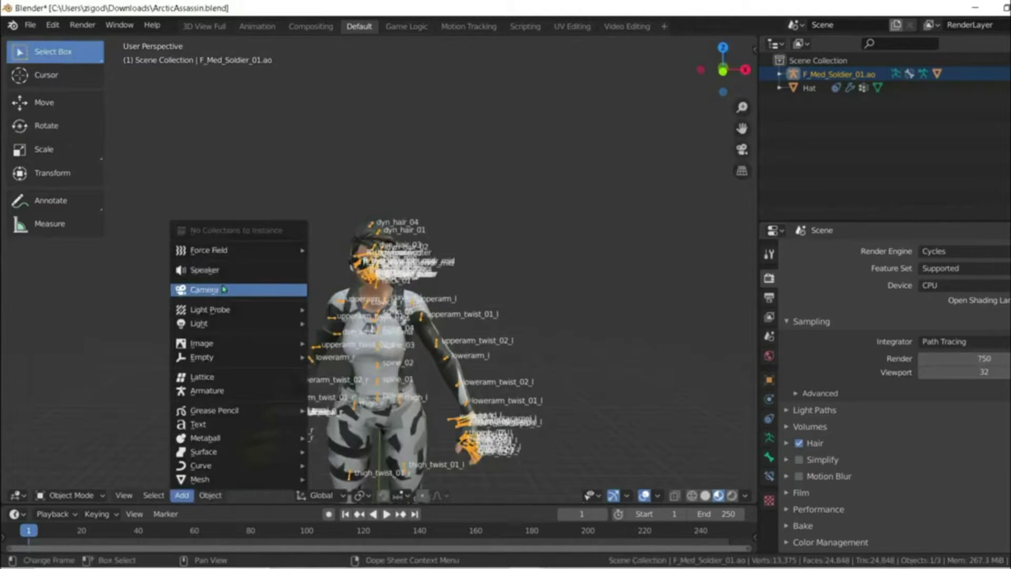
Add a camera to the scene and scale it up.
click(224, 289)
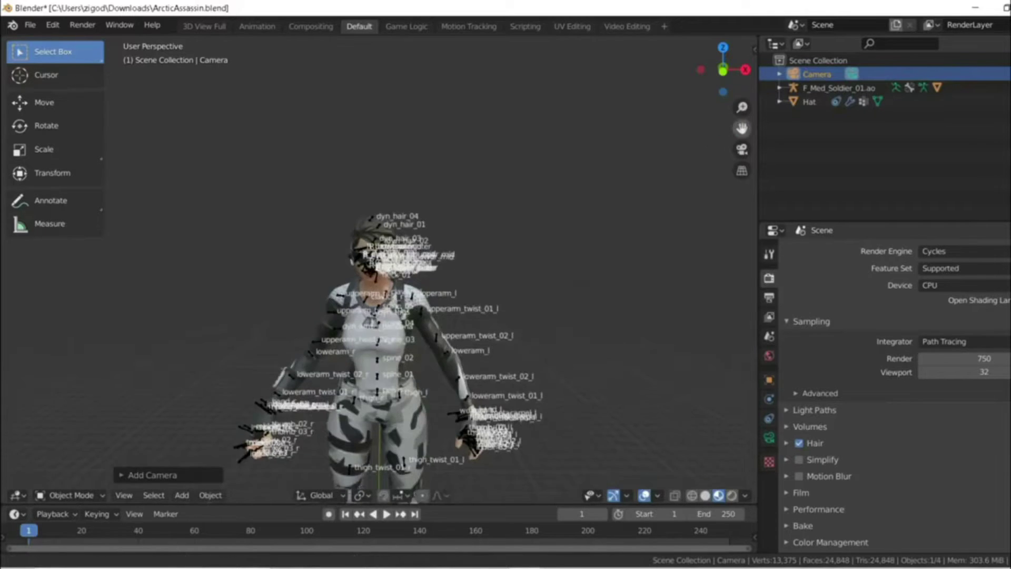
drag(742, 128, 738, 47)
key(s)
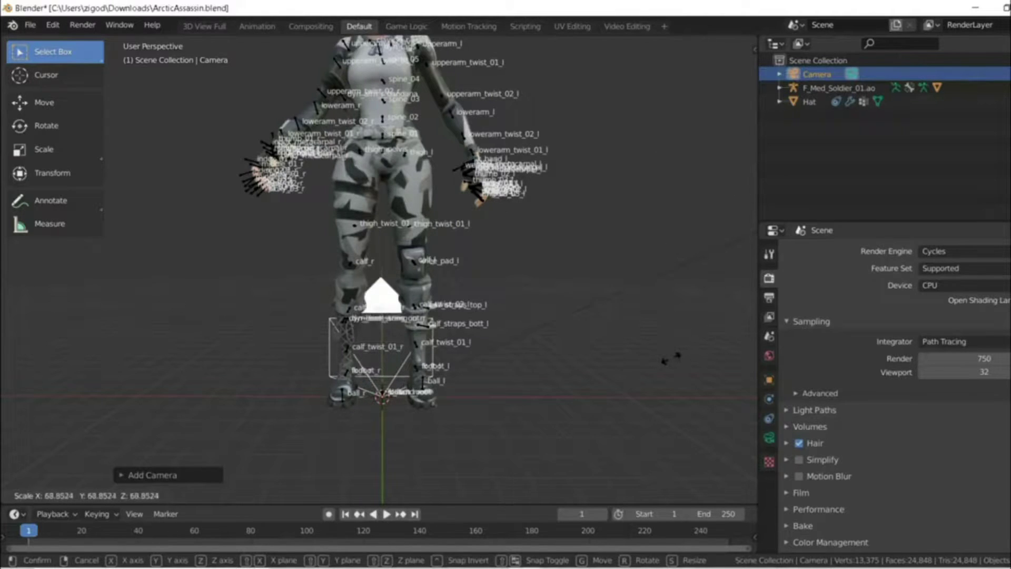
click(750, 363)
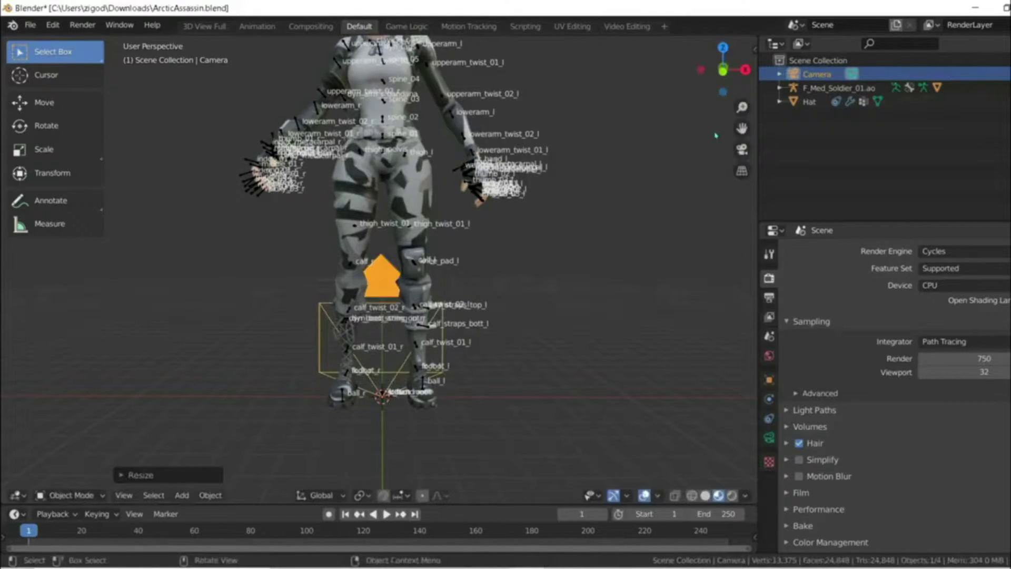
Lift the camera upward beside the character with the Move tool.
drag(722, 69, 685, 79)
scroll(185, 128, down, 5)
click(44, 102)
drag(174, 284, 209, 181)
middle_drag(210, 185, 603, 101)
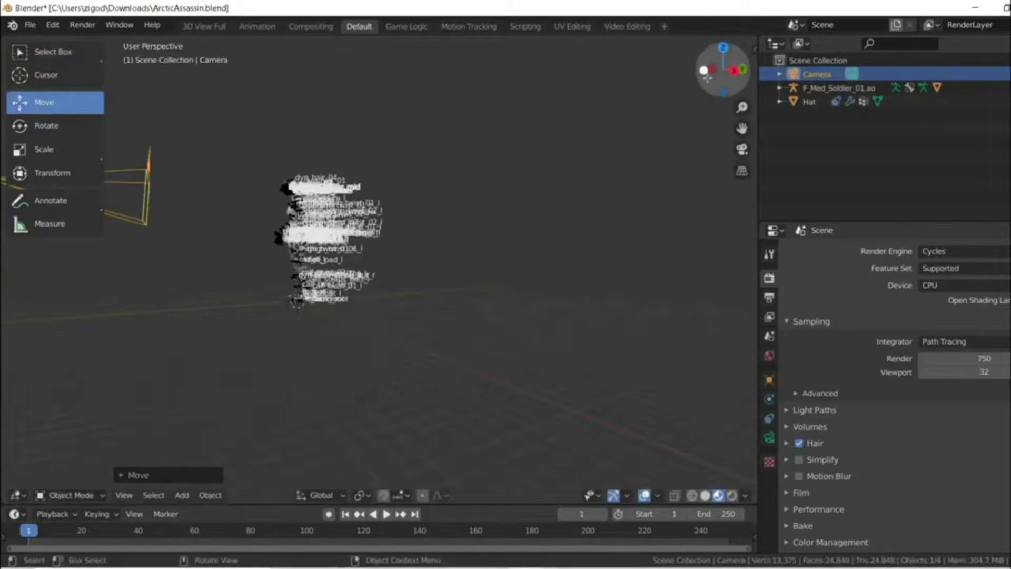
drag(706, 76, 621, 81)
click(46, 125)
Start a render of the camera view, then close the window to cancel it.
click(82, 24)
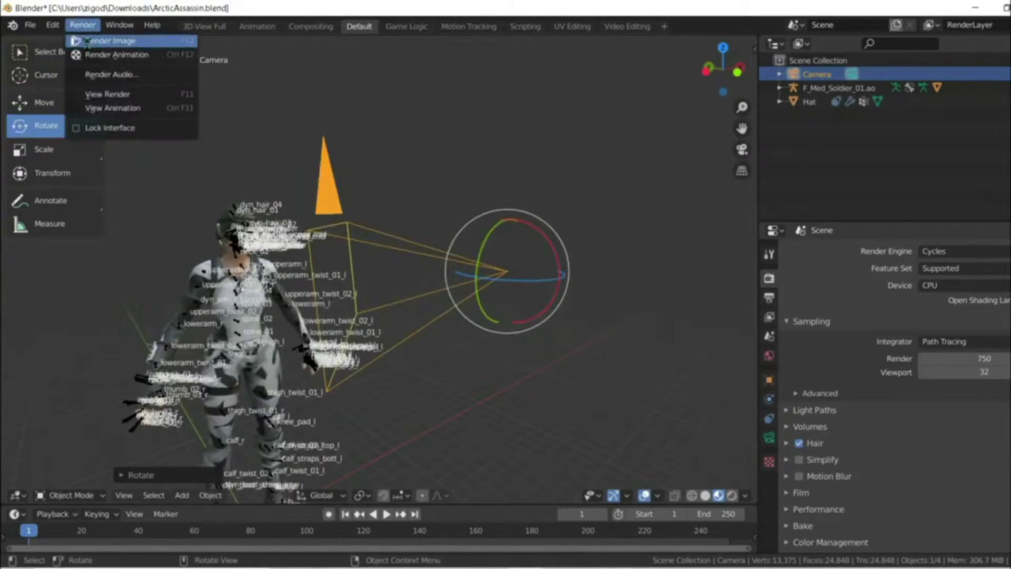
click(86, 42)
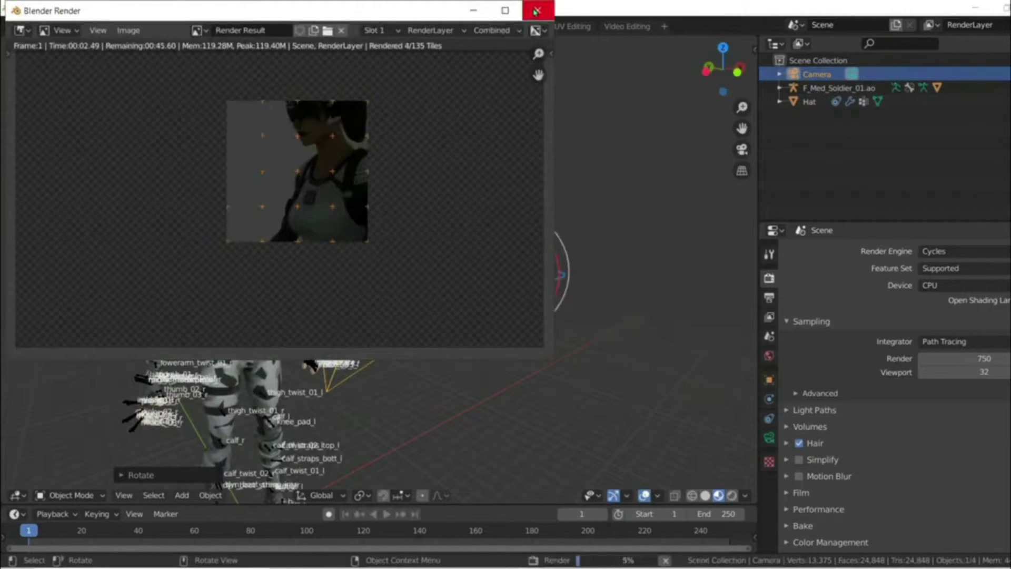
click(536, 11)
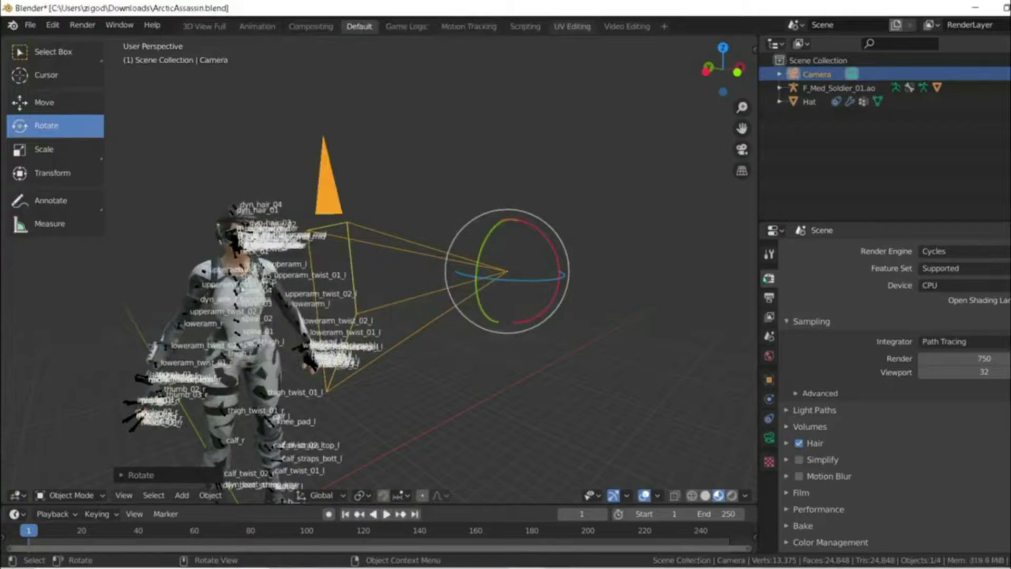
Set the render samples to 150 and render a test image.
click(984, 358)
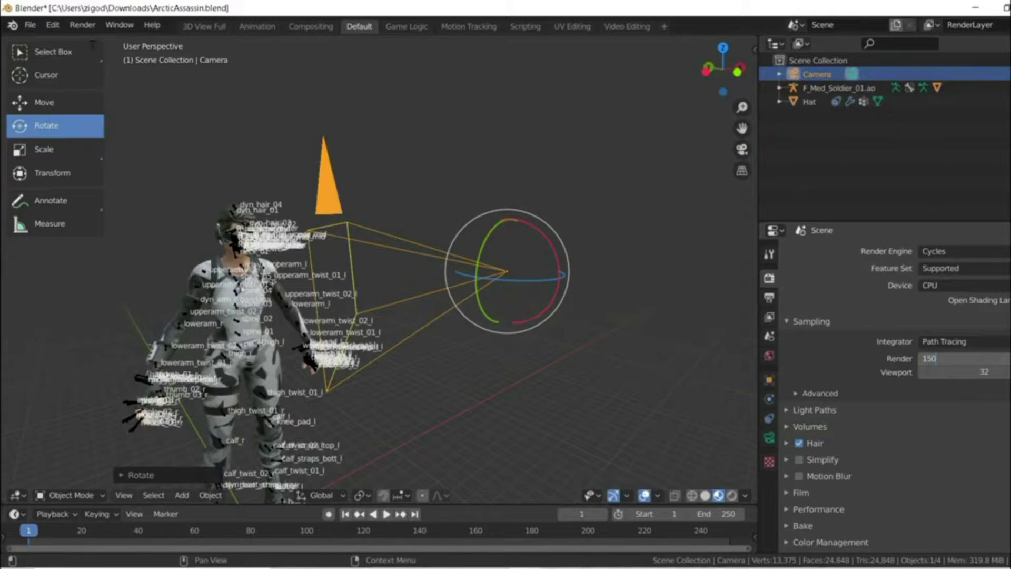
key(Return)
click(83, 25)
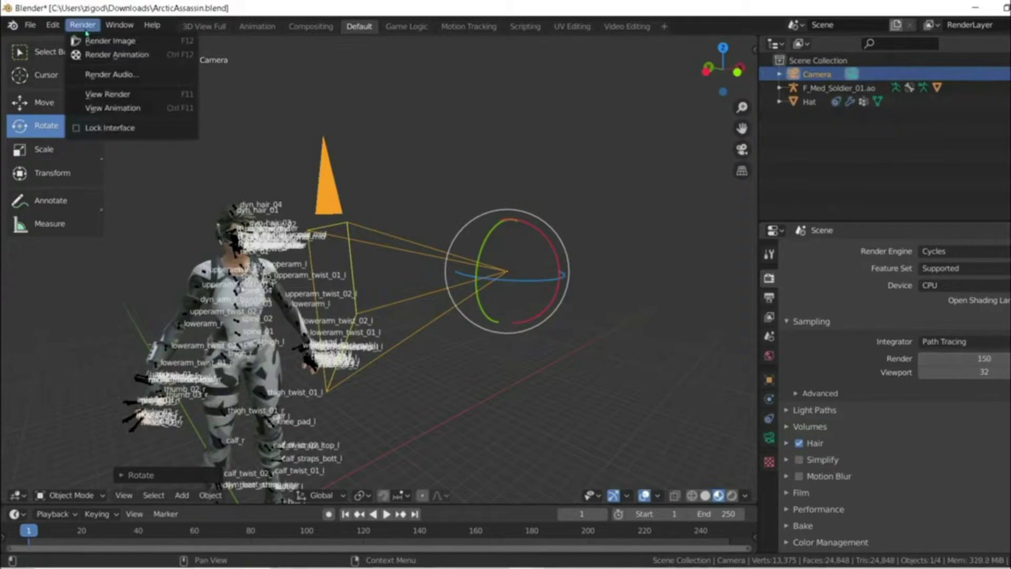
click(90, 39)
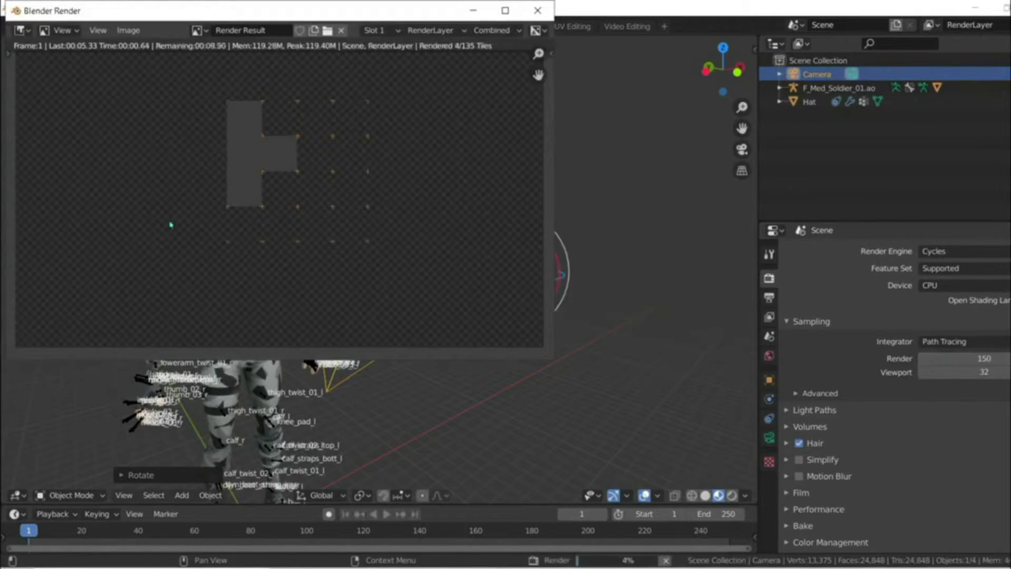
scroll(317, 228, down, 3)
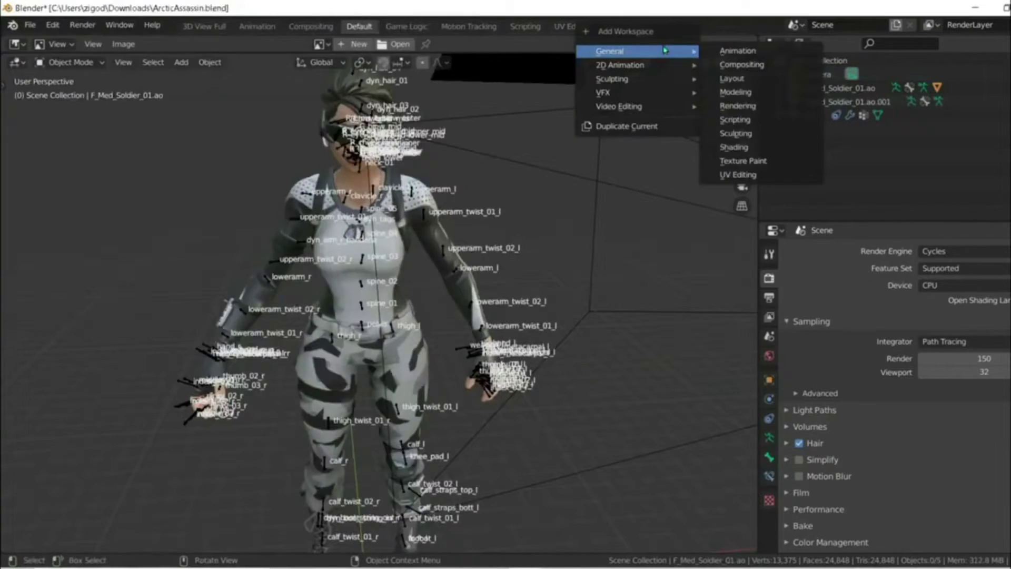
Add the Shading workspace and view the soldier there.
right_click(737, 147)
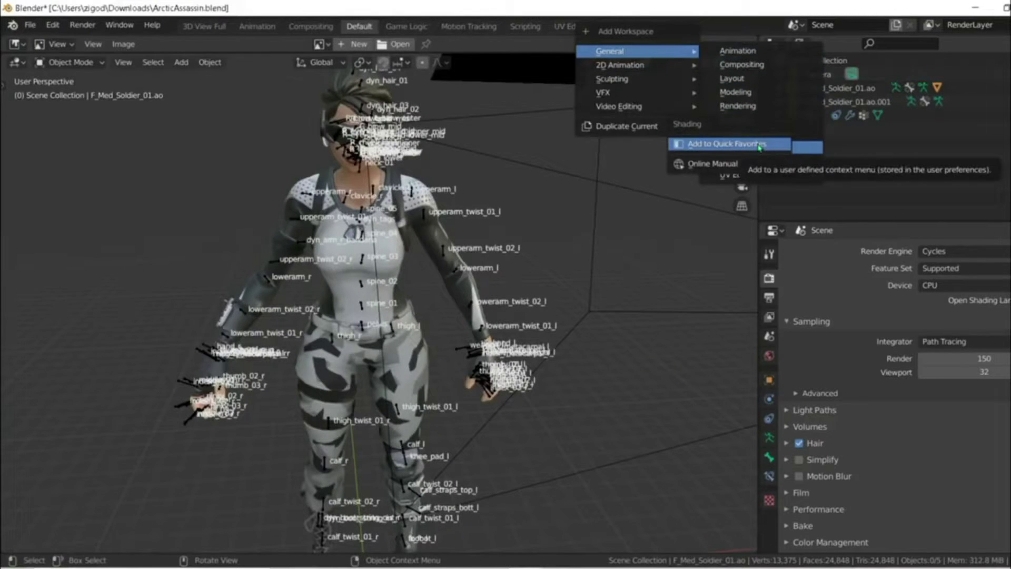
key(Escape)
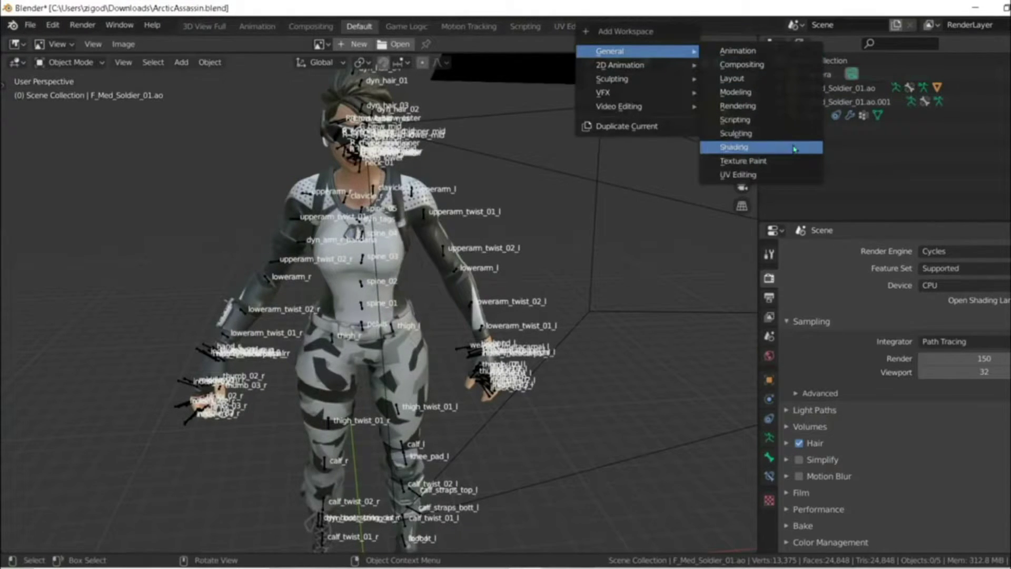
click(794, 149)
scroll(705, 158, down, 5)
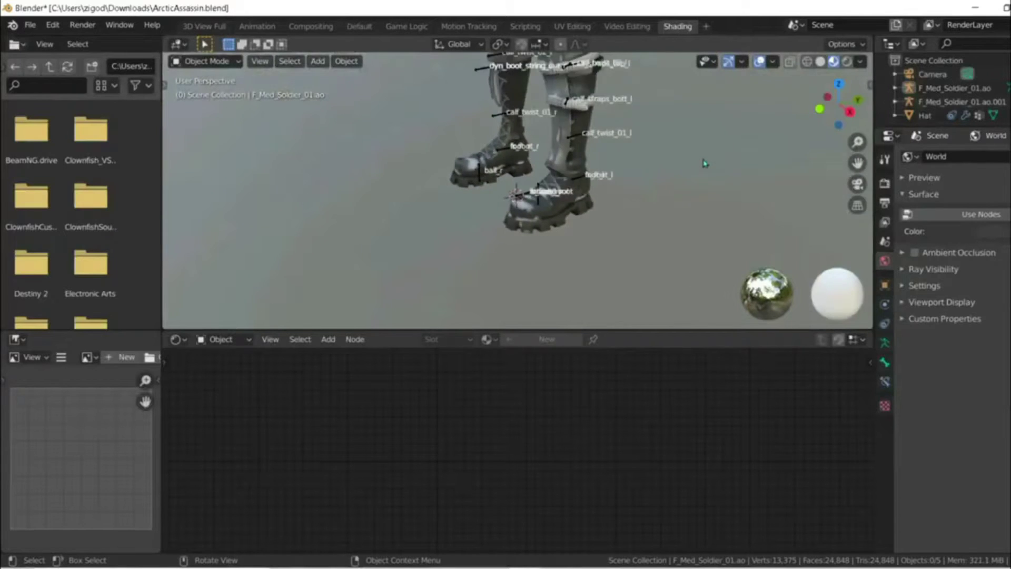
scroll(702, 161, down, 5)
middle_drag(432, 274, 397, 279)
Switch the node editor to World shading, enable Use Nodes, and move the nodes down.
click(221, 339)
click(226, 371)
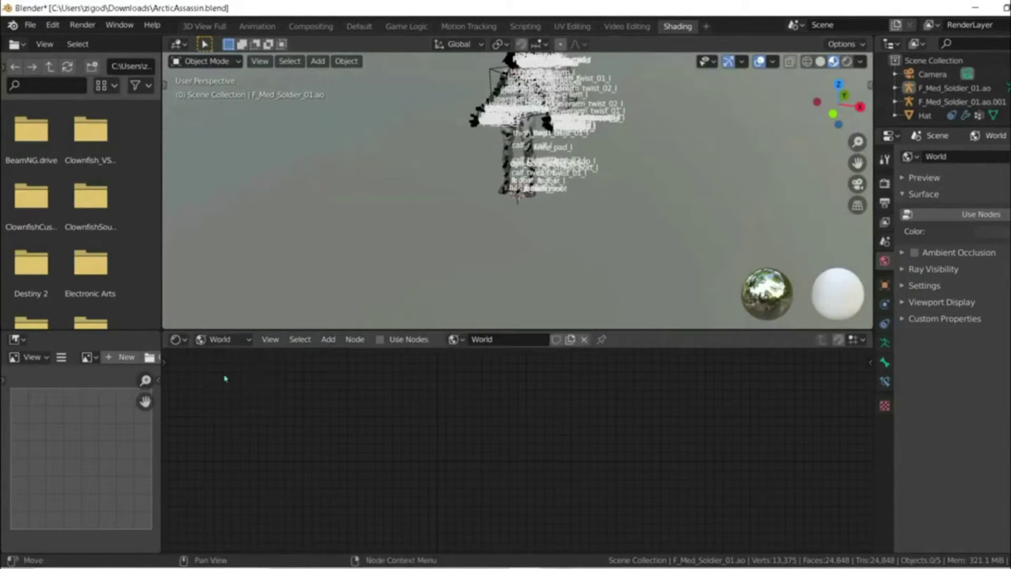
click(379, 339)
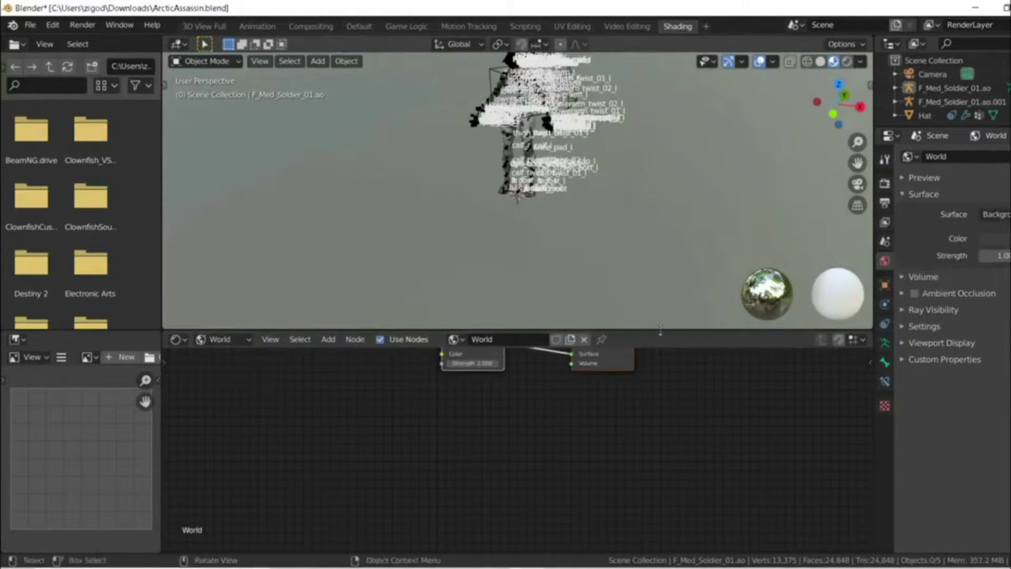
drag(660, 330, 660, 235)
key(g)
click(504, 387)
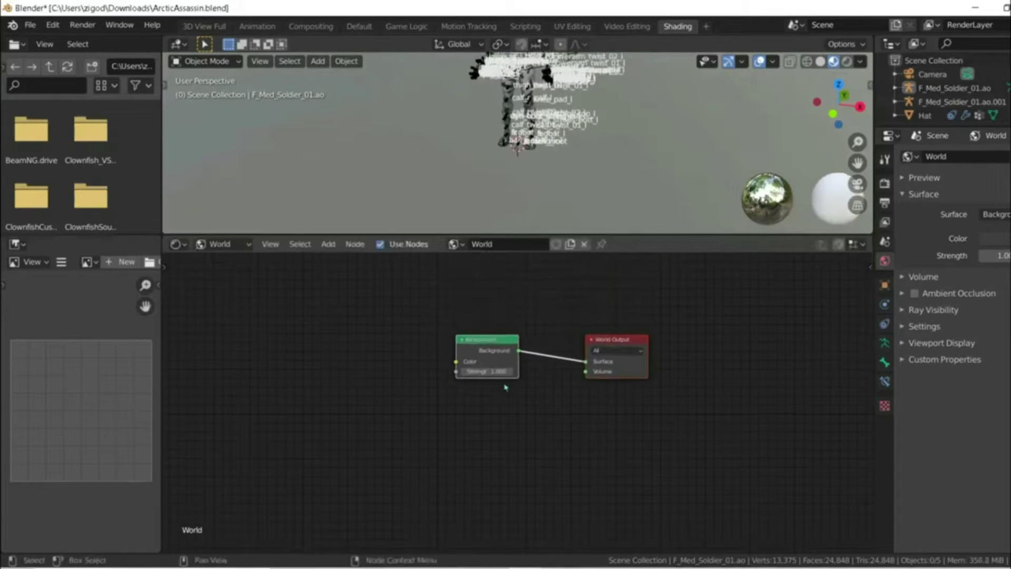
Add an Environment Texture linked to the Background and load delta_2_4k.hdr.
click(328, 244)
mouse_move(350, 321)
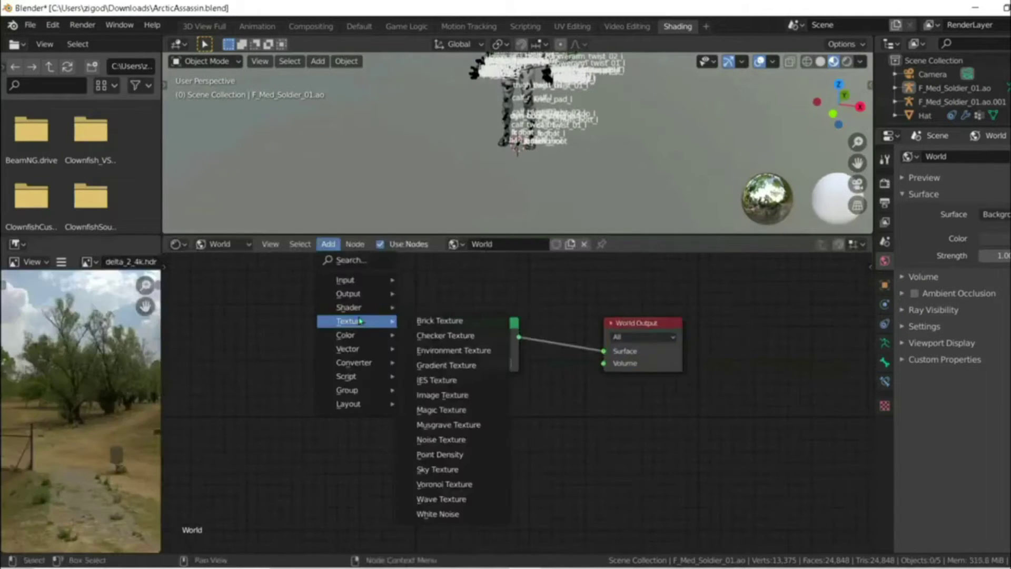
click(454, 350)
click(348, 344)
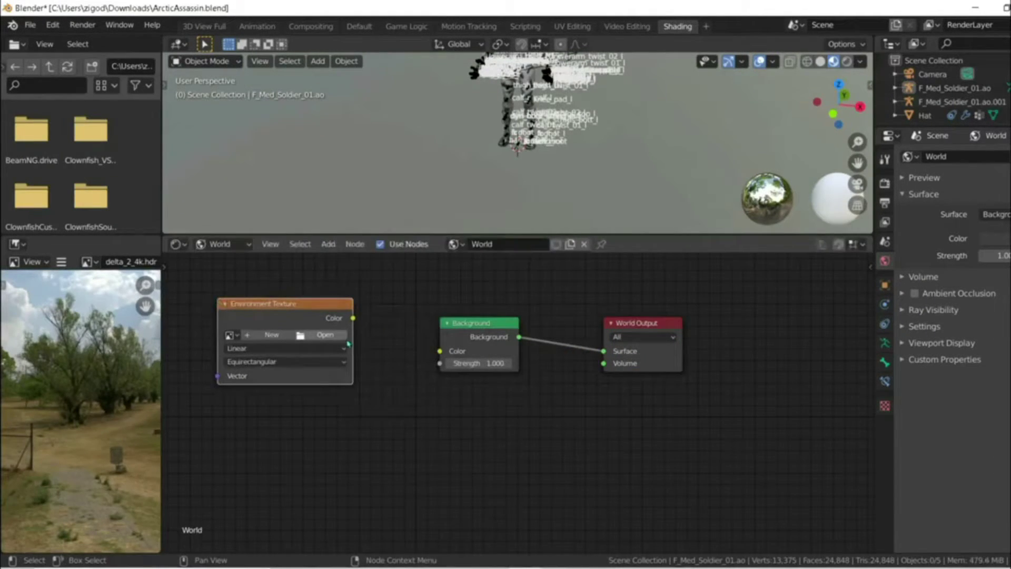
drag(352, 317, 440, 351)
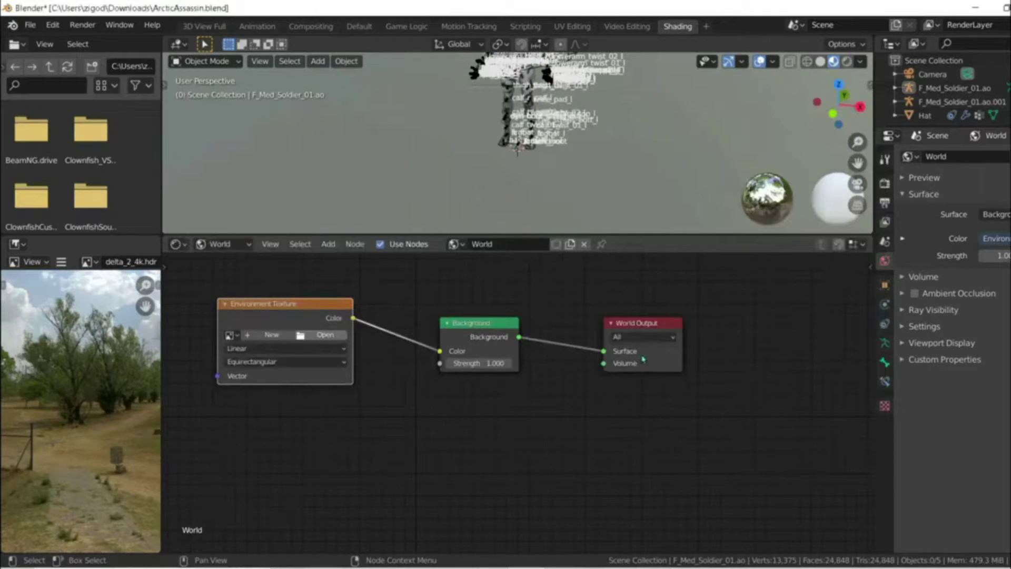
click(325, 334)
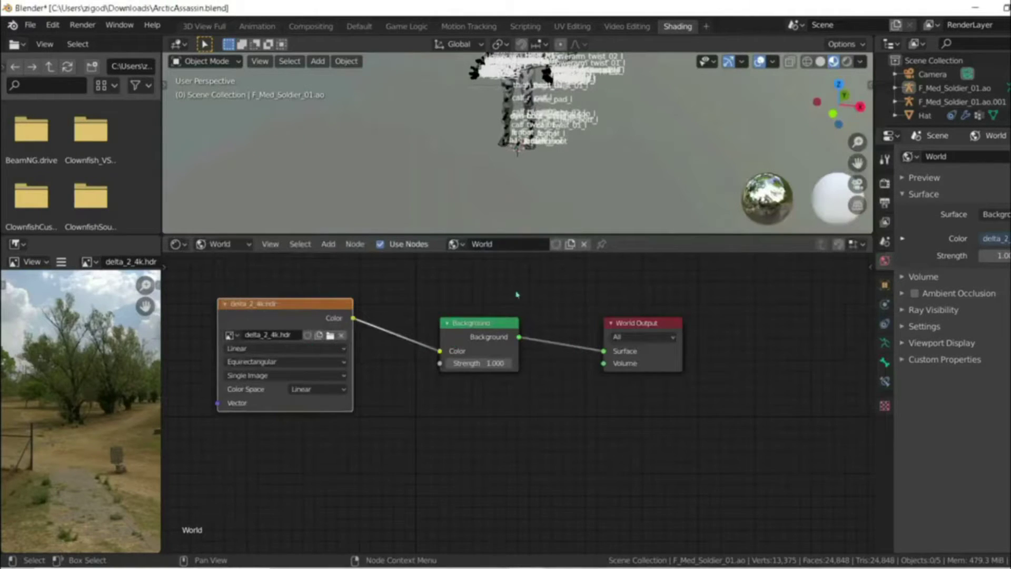
Render an image to check the new HDRI world lighting.
scroll(516, 294, down, 2)
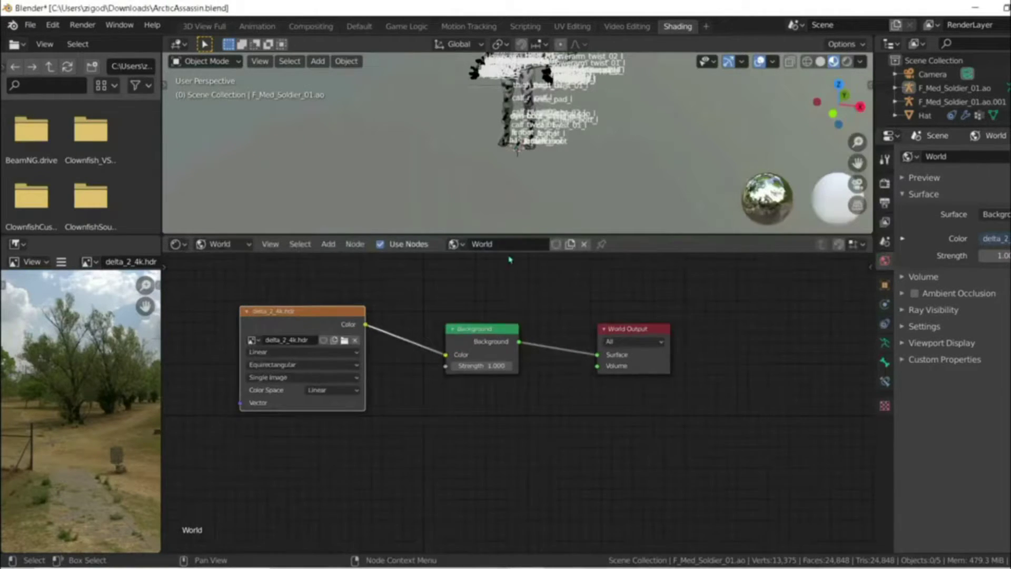
click(82, 24)
click(86, 46)
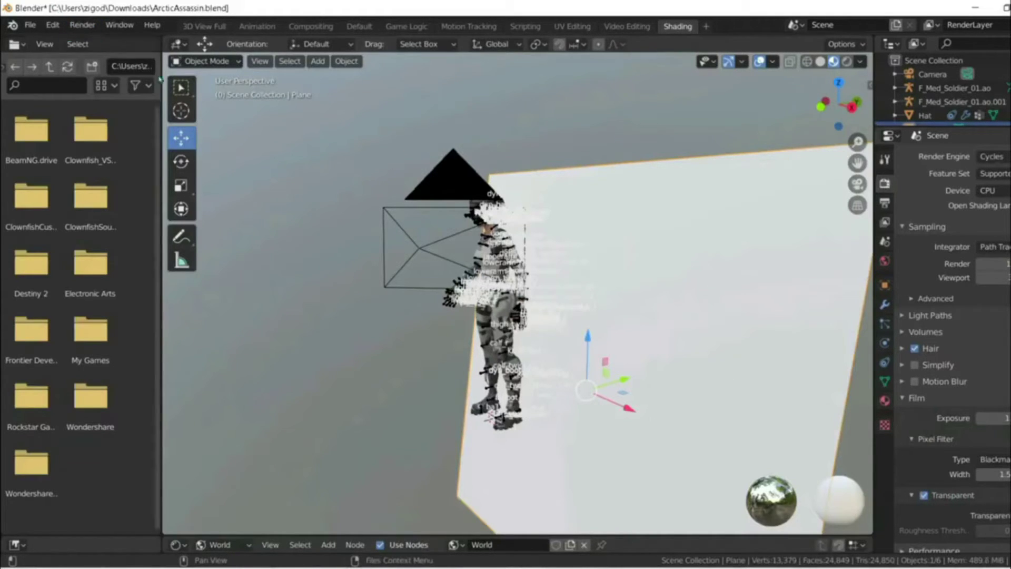
Render a test image with the plane and transparent film, then close the render window.
click(82, 25)
click(84, 42)
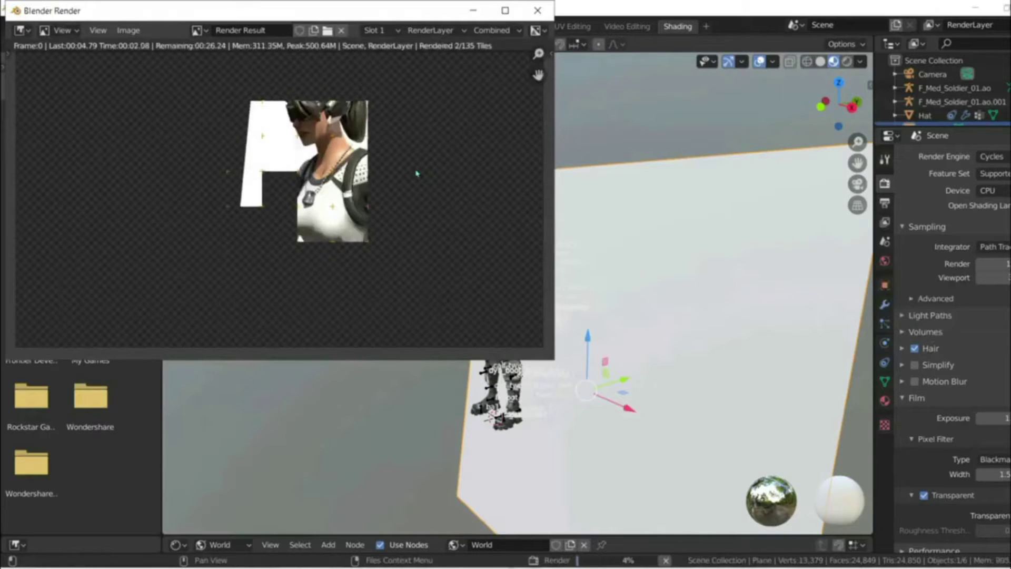
click(537, 11)
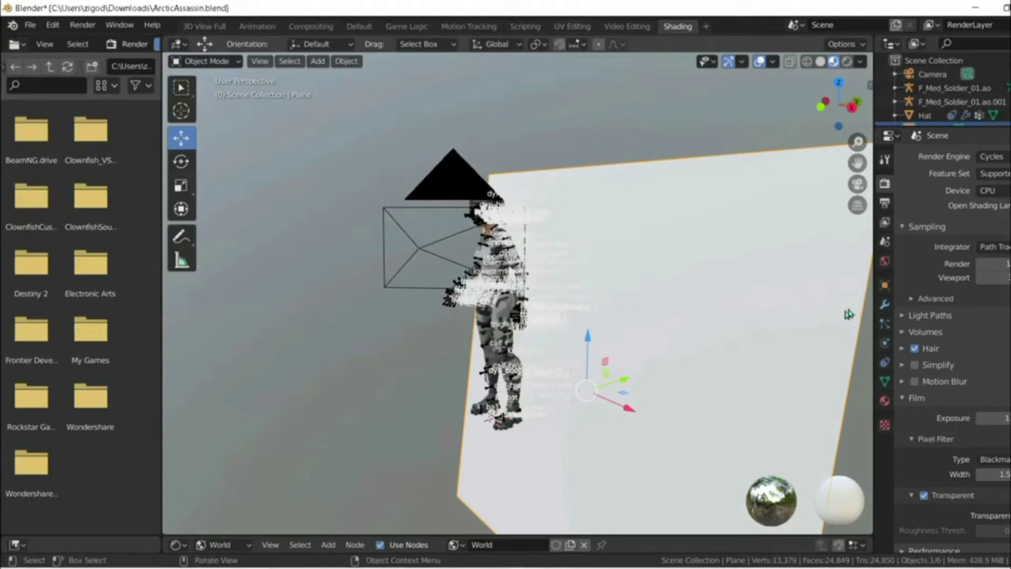
Look through the modifier, scene and render property tabs.
click(885, 304)
click(884, 242)
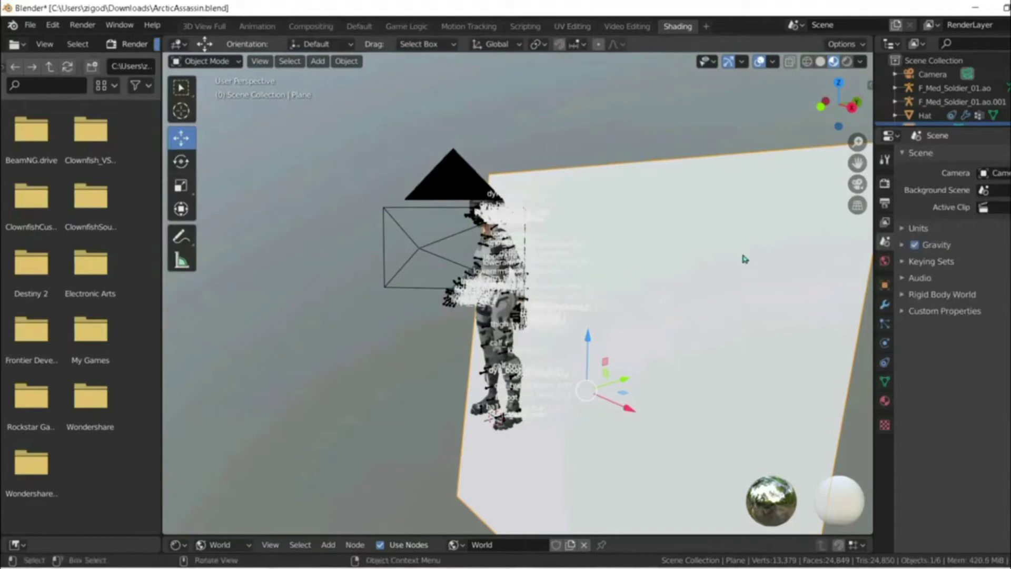
click(884, 183)
Add a cube to the empty scene and scale it up.
click(885, 203)
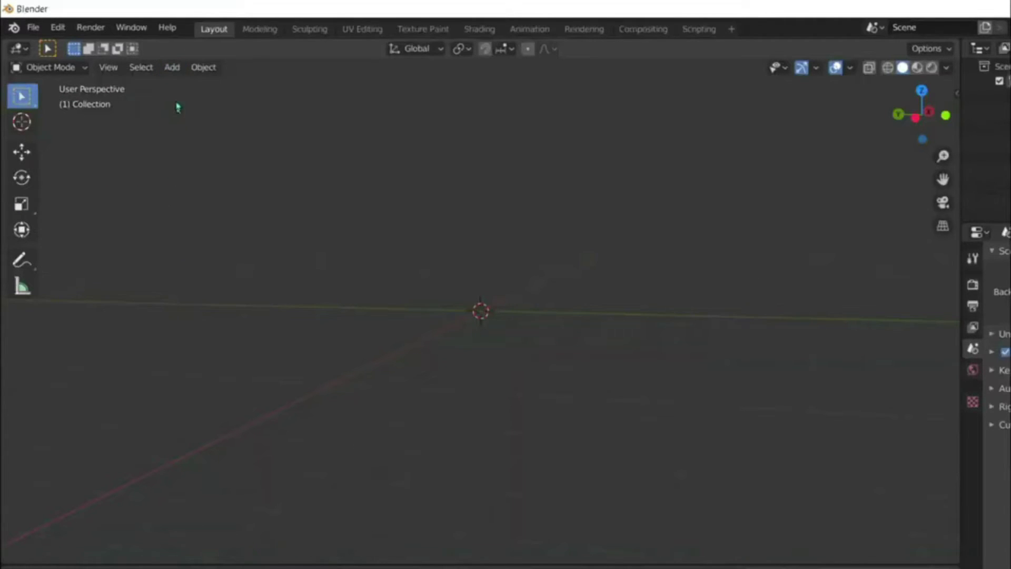
click(173, 68)
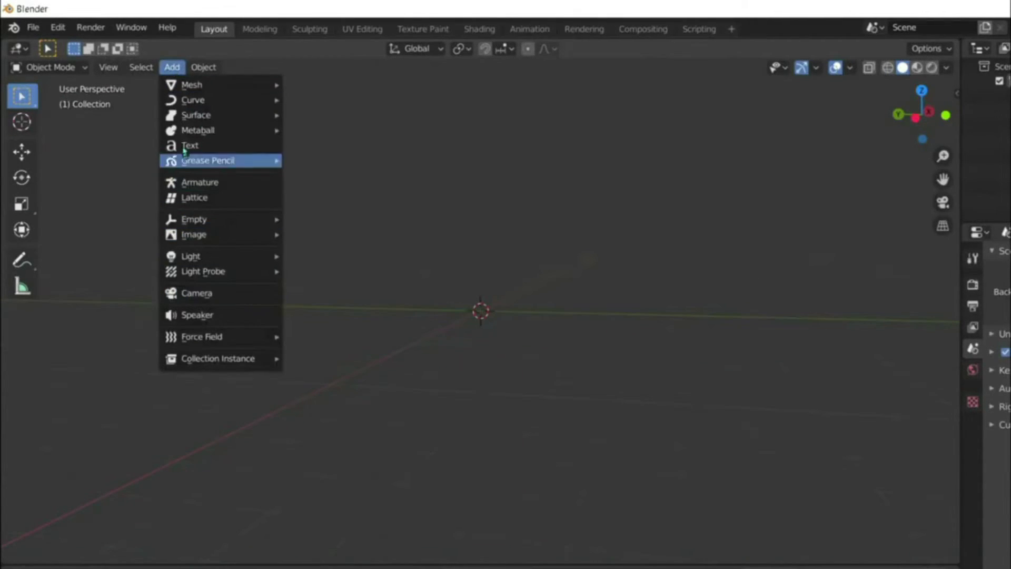
mouse_move(182, 92)
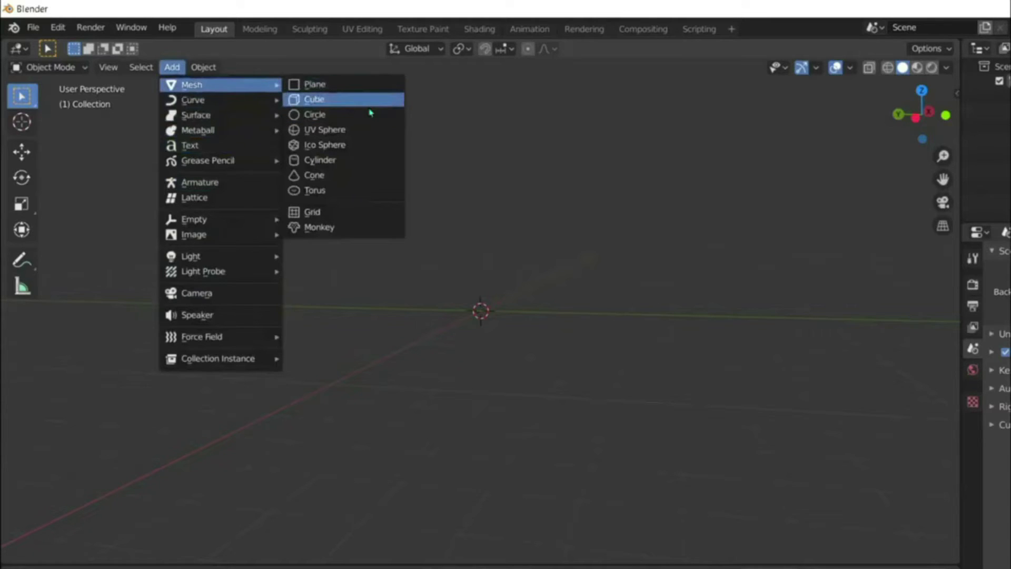
click(342, 98)
key(s)
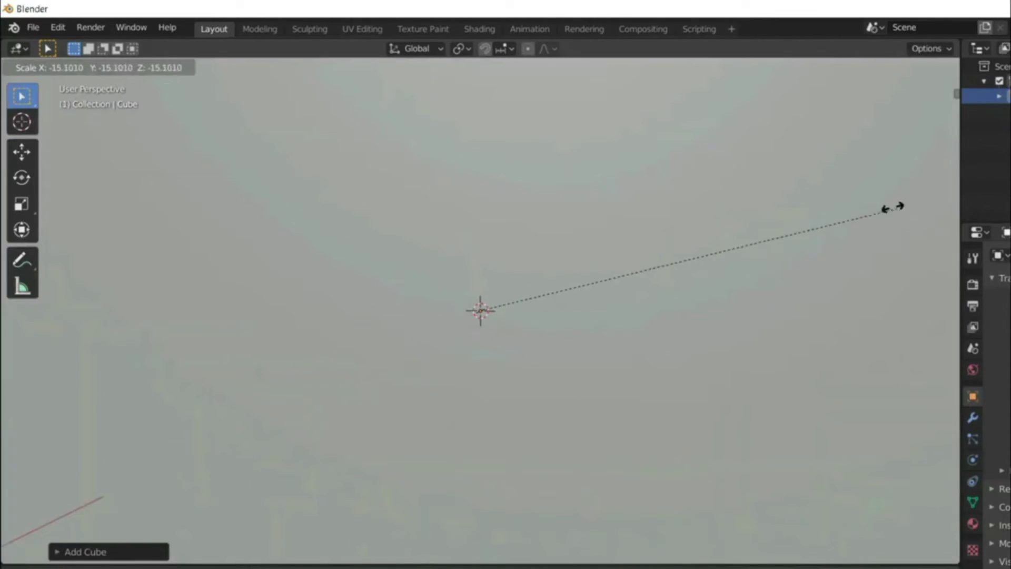
click(845, 211)
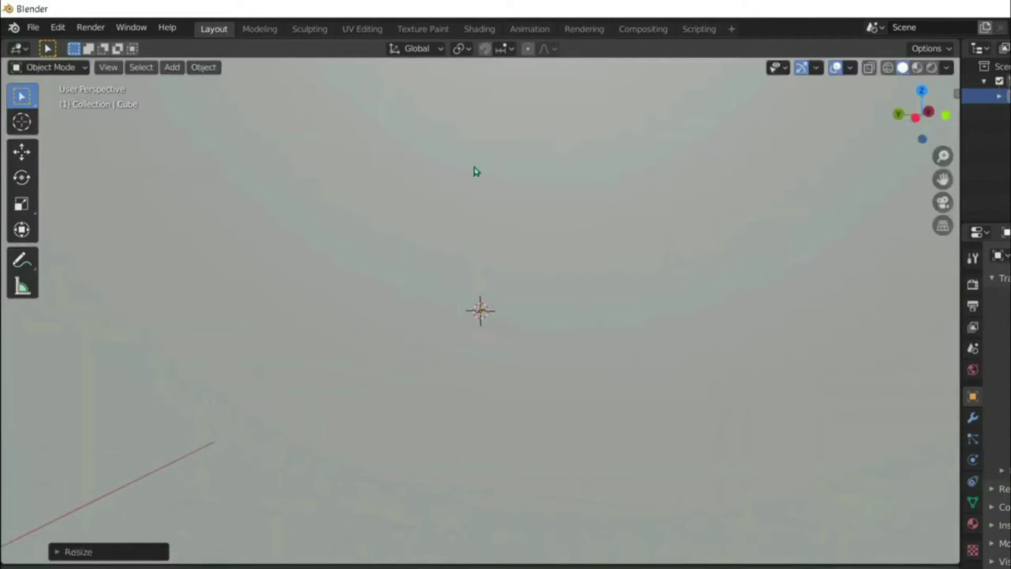
click(203, 67)
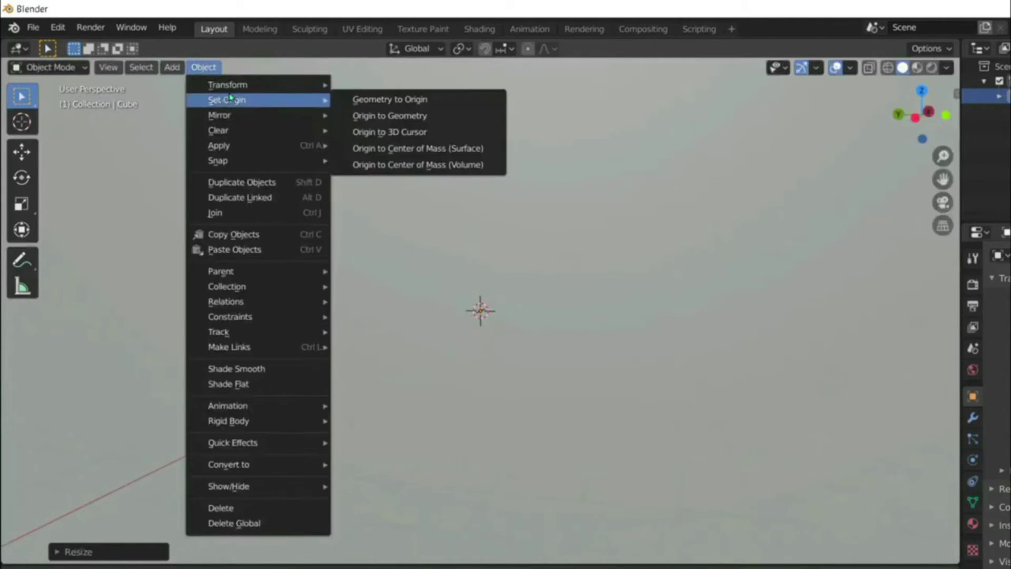
Add a plane, scale it up, and rotate it upright around X.
click(172, 68)
mouse_move(199, 85)
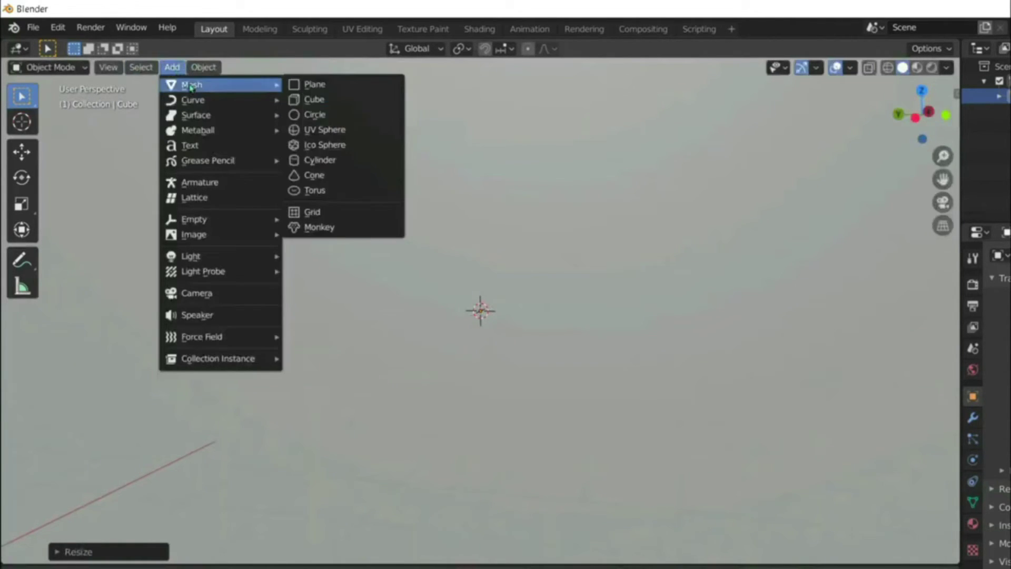
click(313, 84)
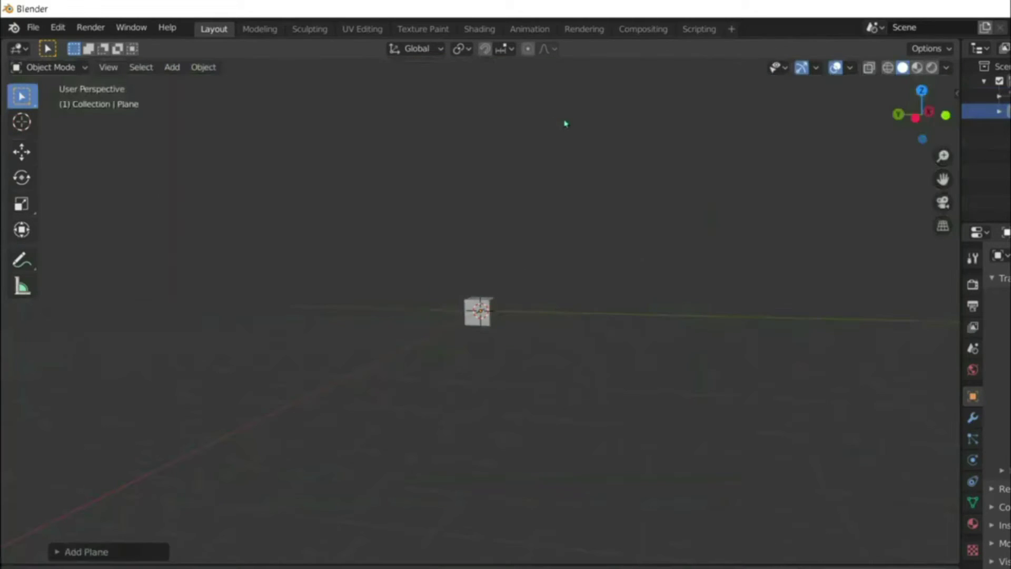
key(s)
click(412, 237)
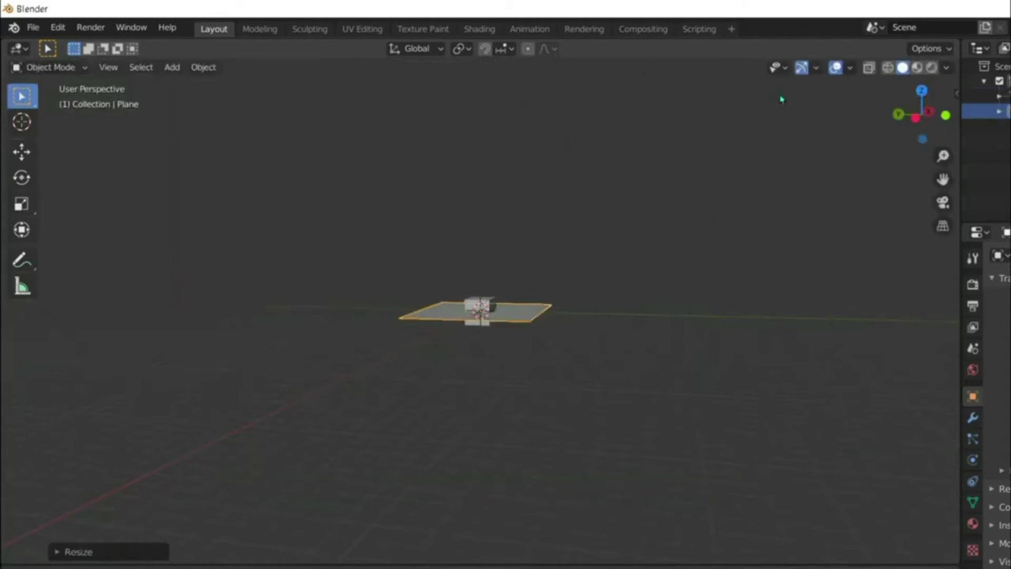
click(21, 177)
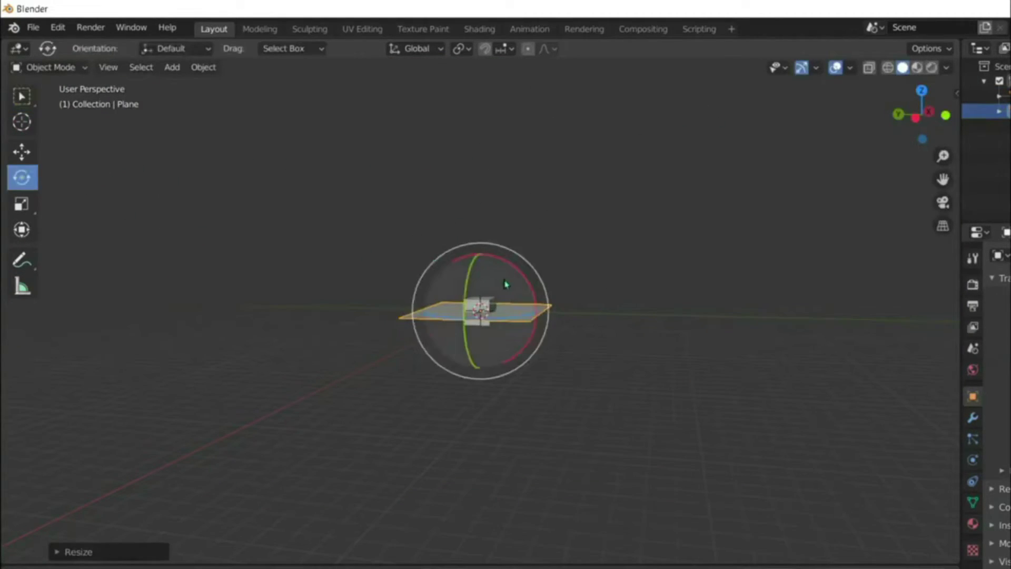
drag(502, 287, 526, 407)
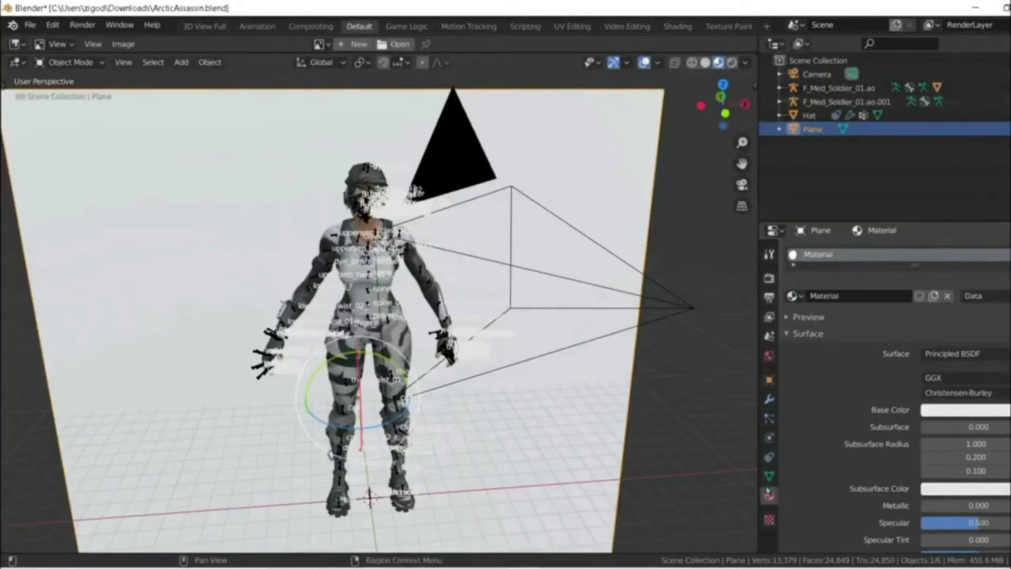
Lower the plane's roughness to 0.486 and set its base colour to bright green.
scroll(984, 520, down, 2)
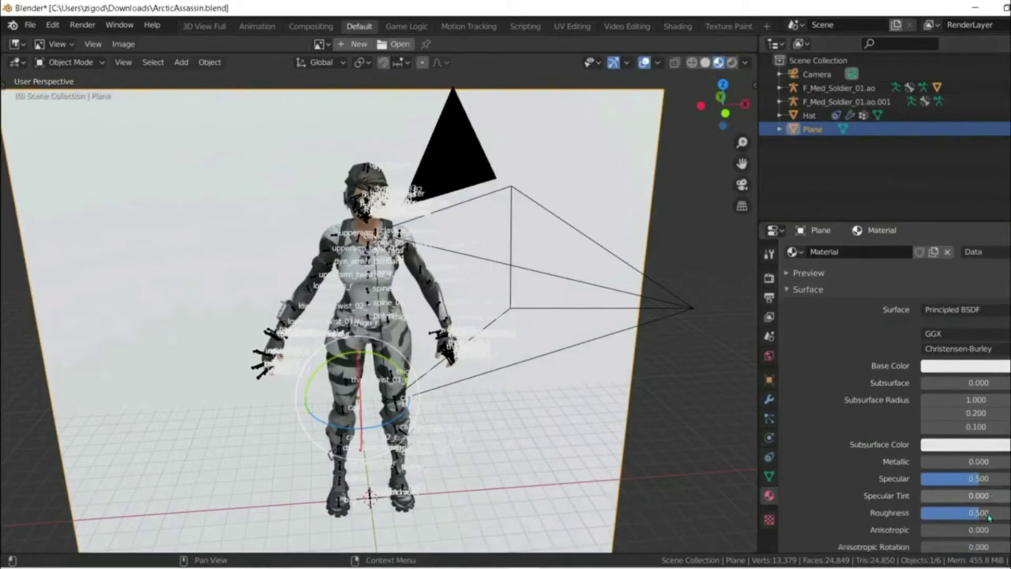
scroll(988, 517, down, 3)
drag(979, 446, 977, 446)
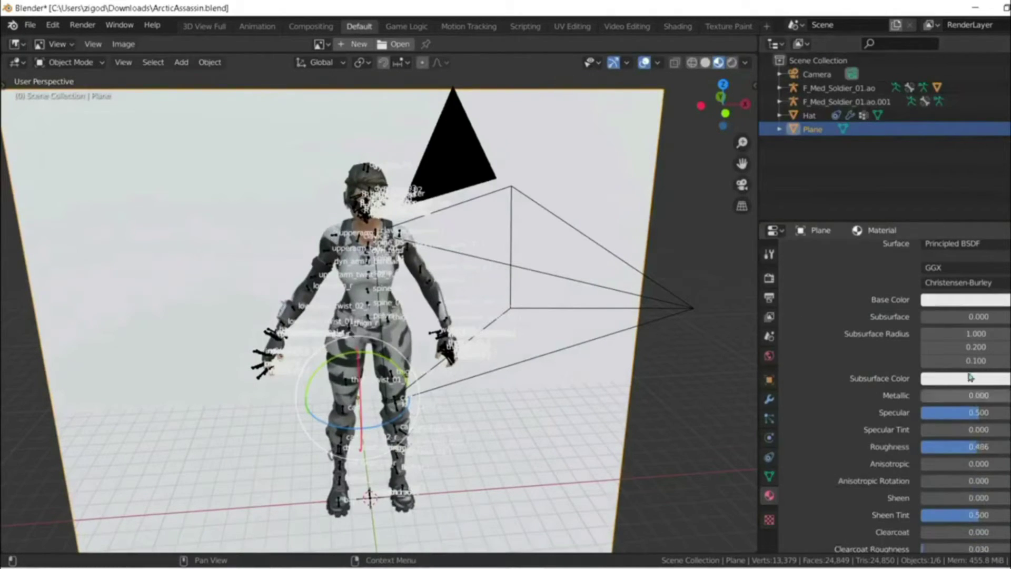
click(965, 299)
drag(959, 194, 927, 144)
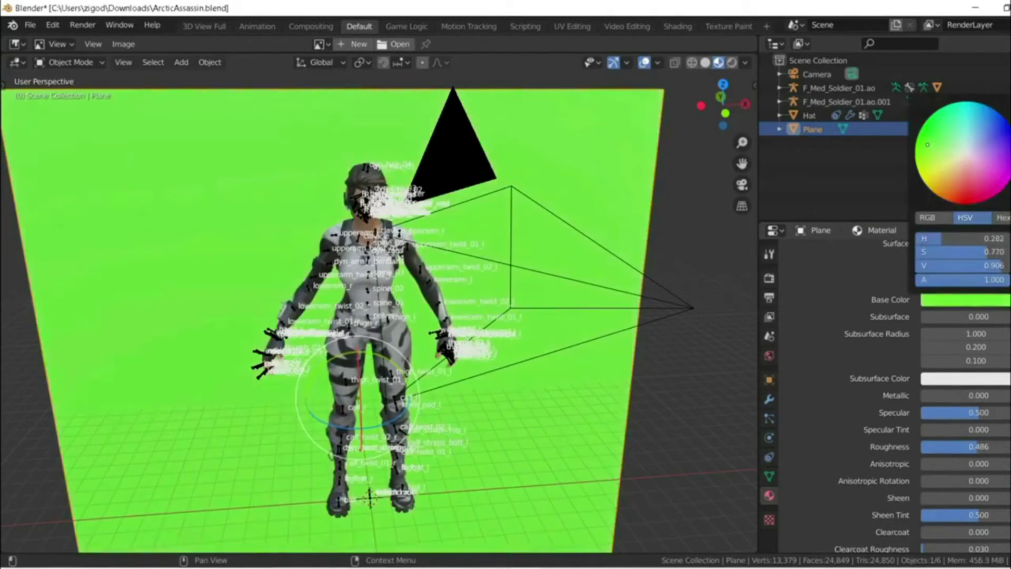
click(685, 358)
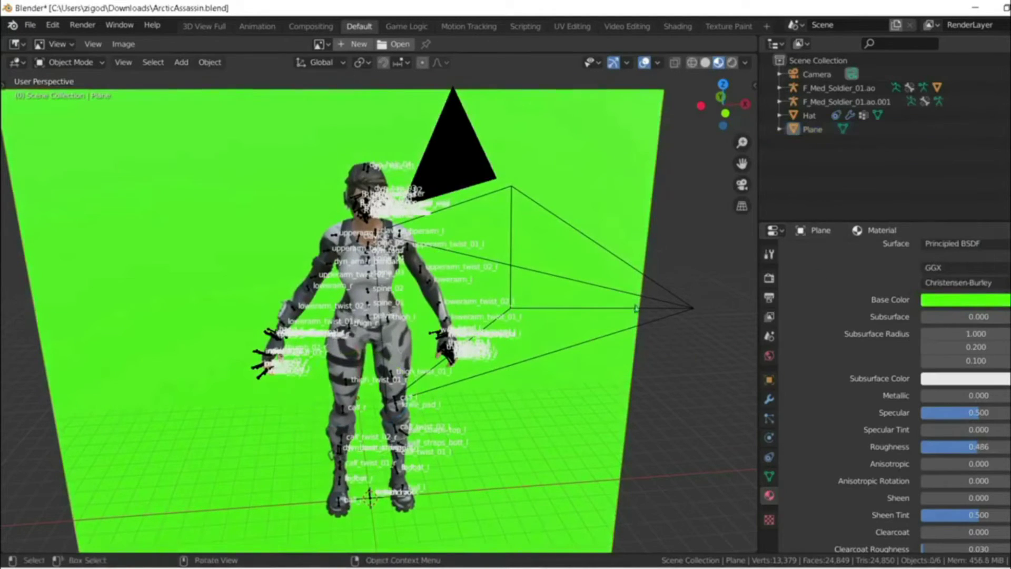
Render a still image of the green backdrop scene, then close the render window.
click(82, 25)
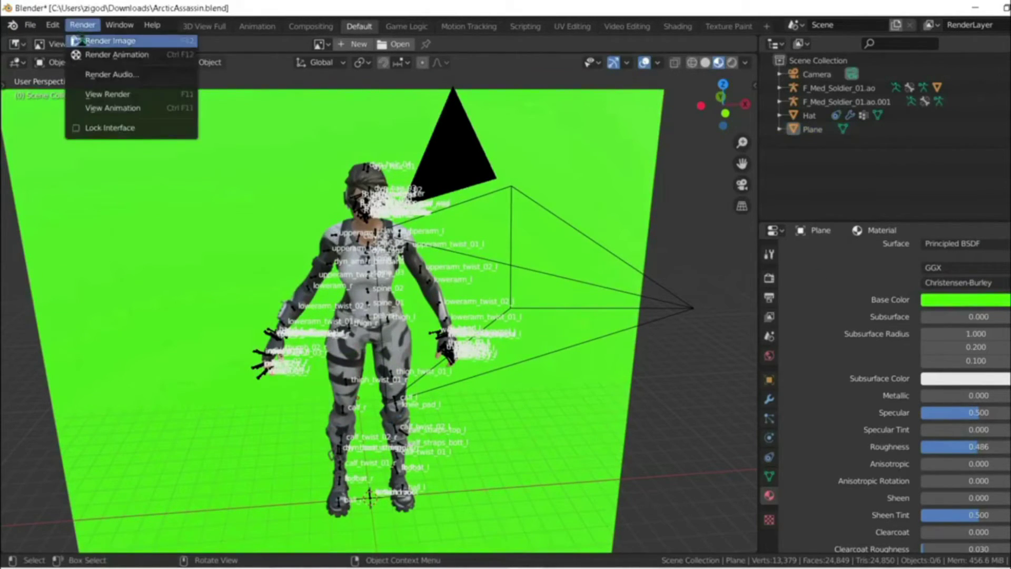
click(80, 40)
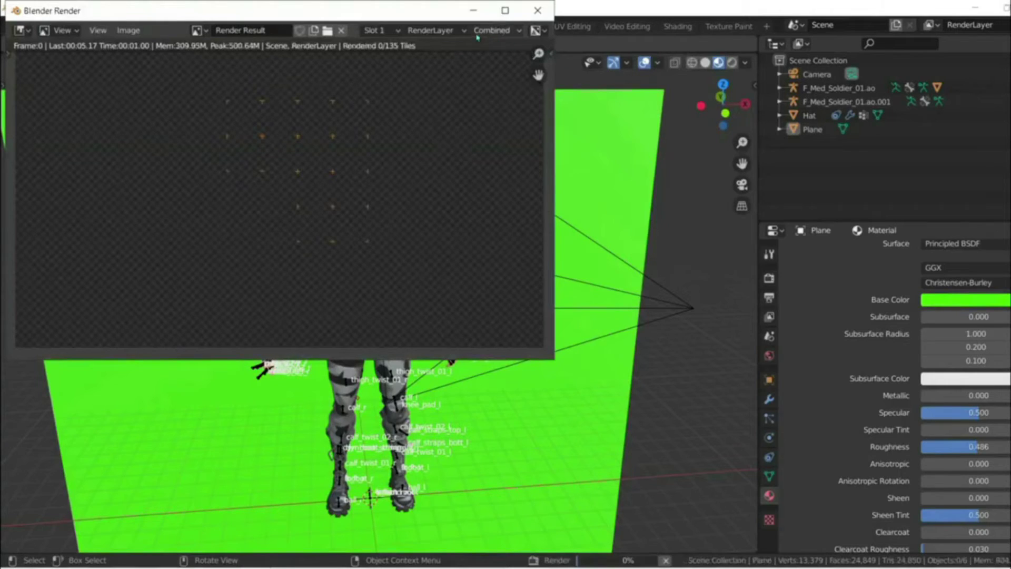
click(536, 11)
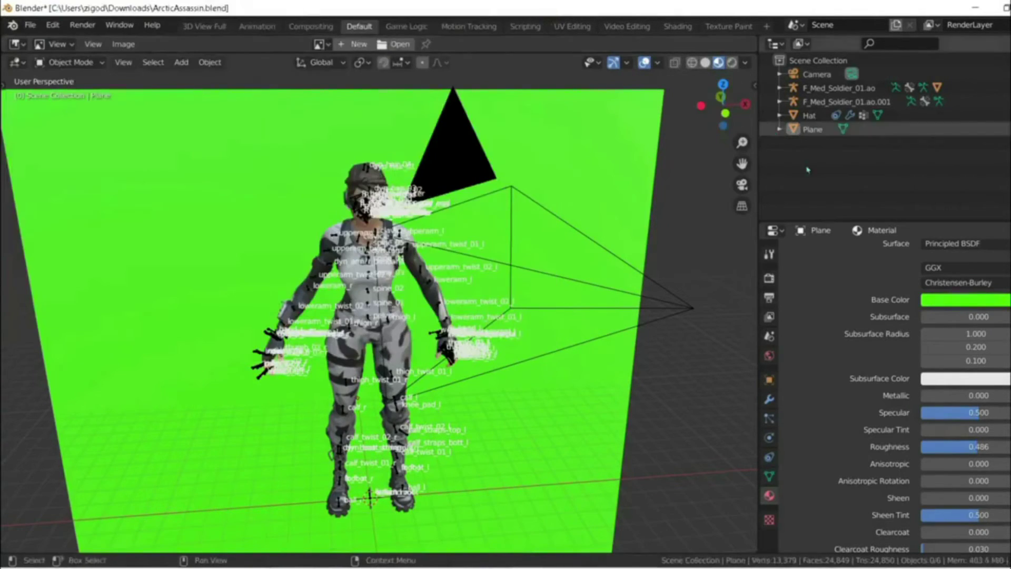
Set the Cycles render samples to 500 in Render properties.
click(768, 284)
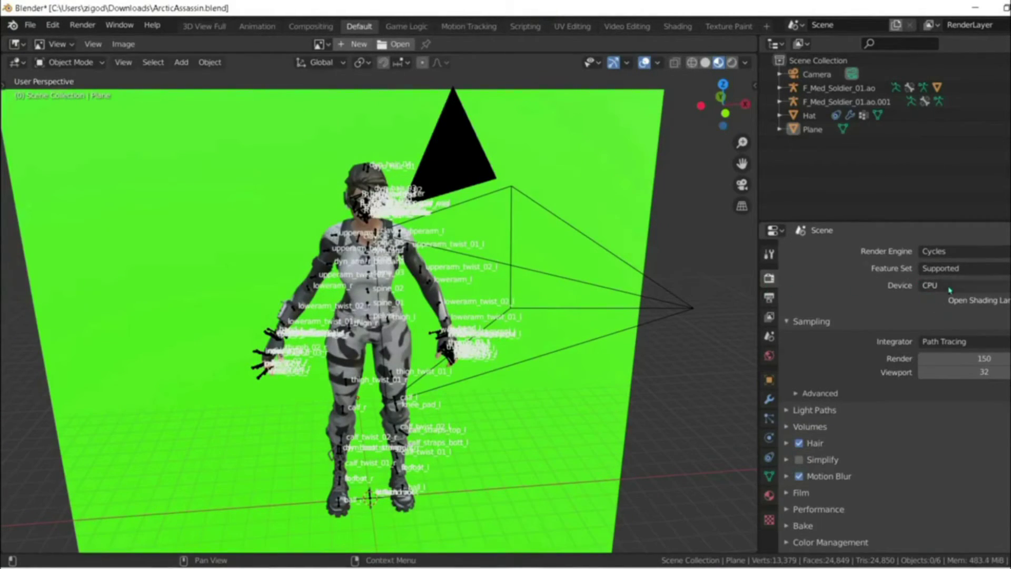
double_click(967, 354)
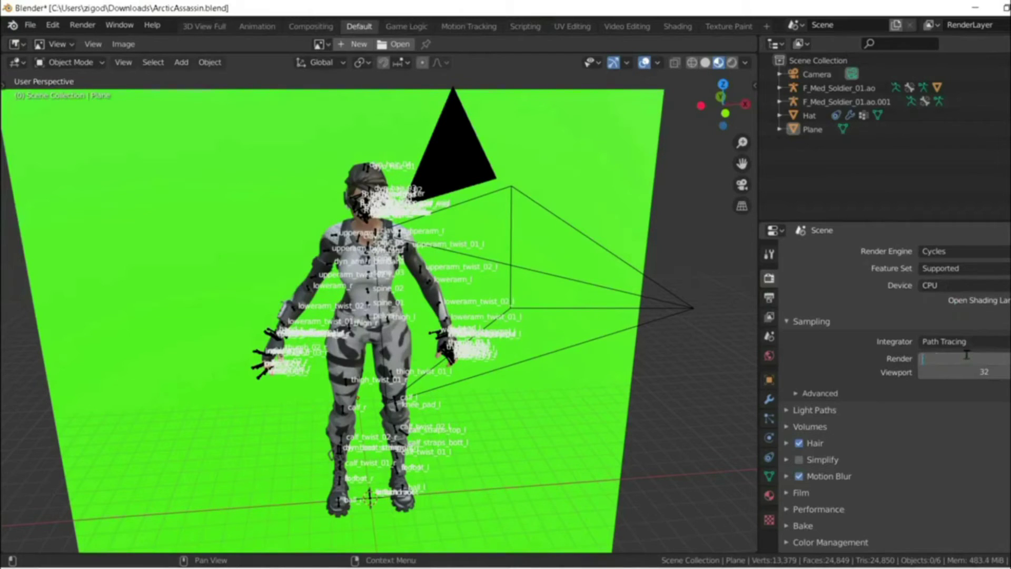
text(500)
key(Return)
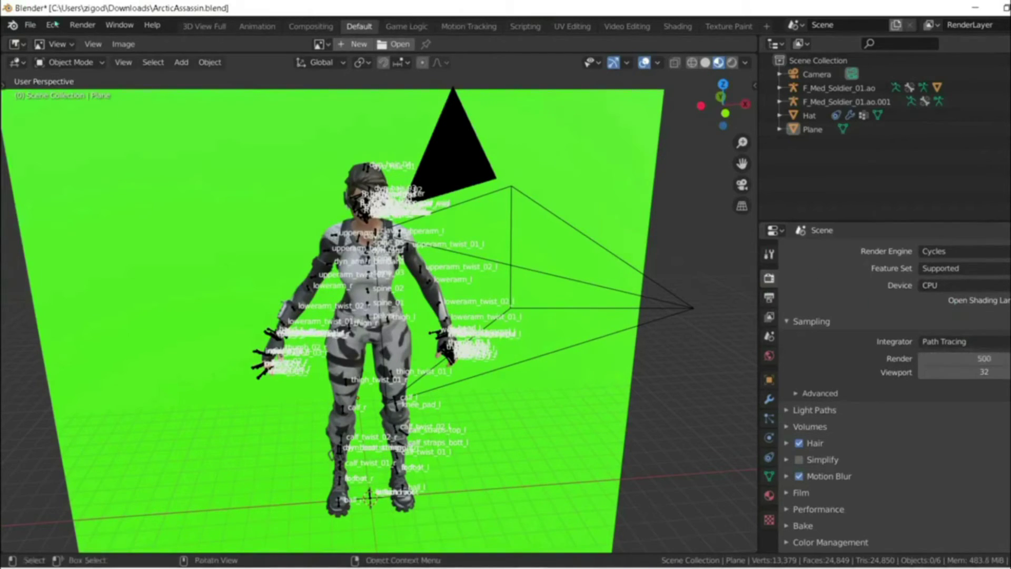
Render the soldier in front of the green backdrop and maximize the render window.
click(82, 25)
click(97, 39)
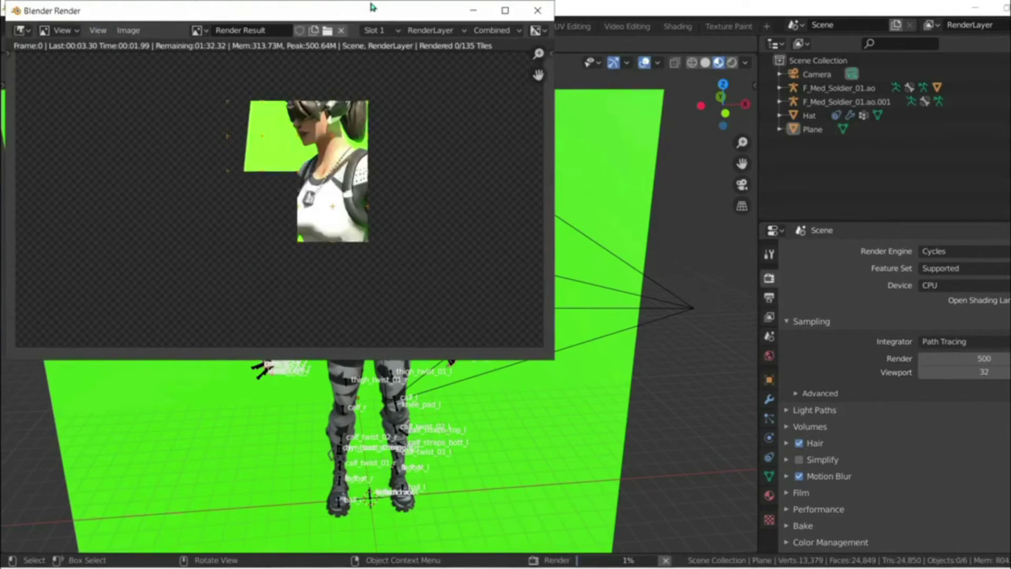
click(505, 11)
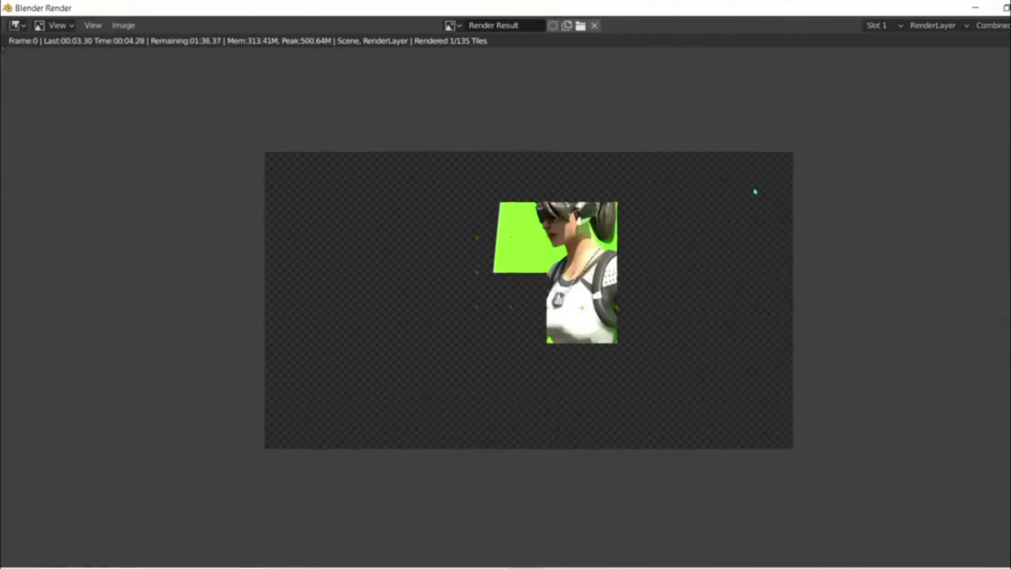
scroll(754, 192, up, 2)
scroll(751, 189, down, 4)
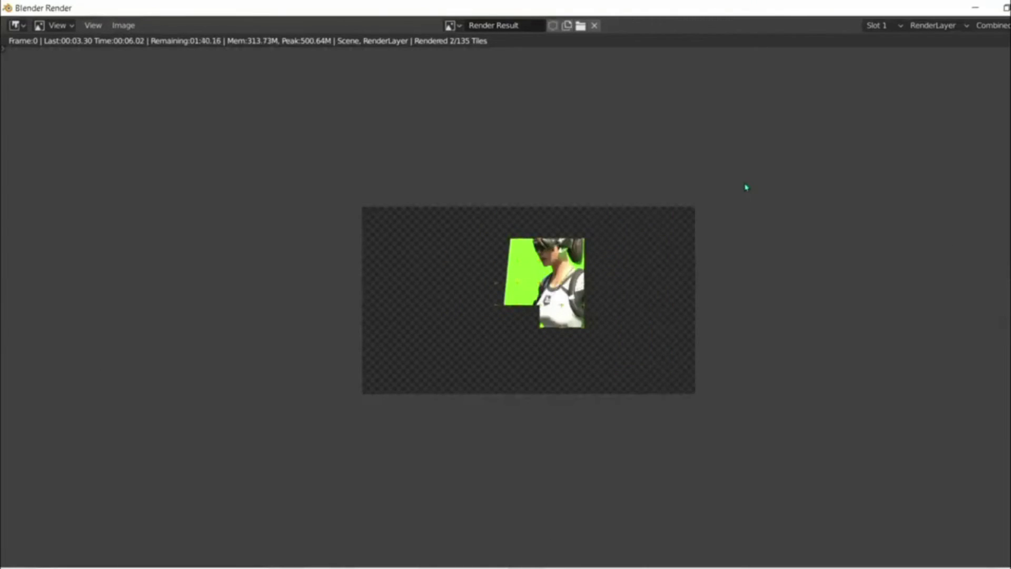
scroll(744, 190, up, 1)
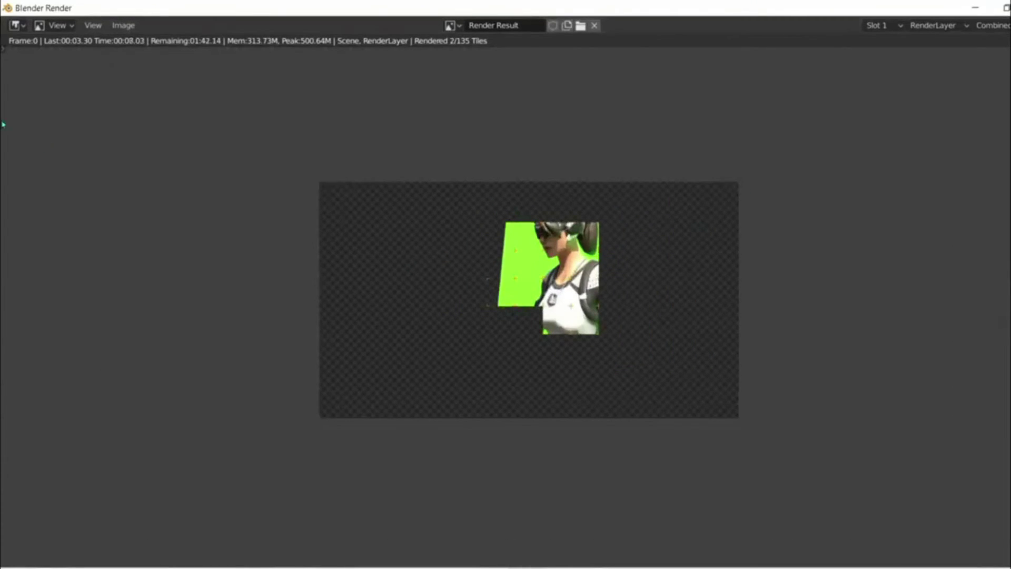